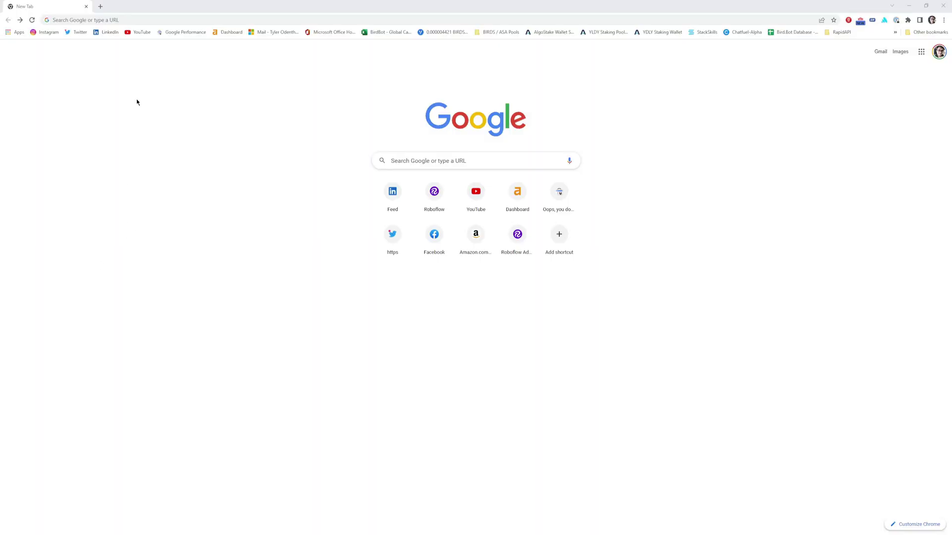
Step: Go to the Roboflow website and sign in to the app
click(99, 20)
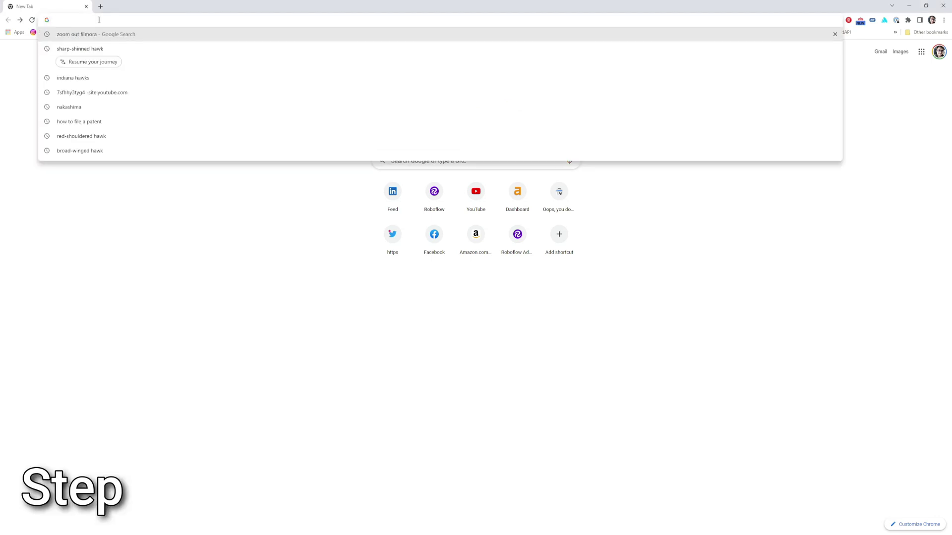
text(roboflow.co)
key(Return)
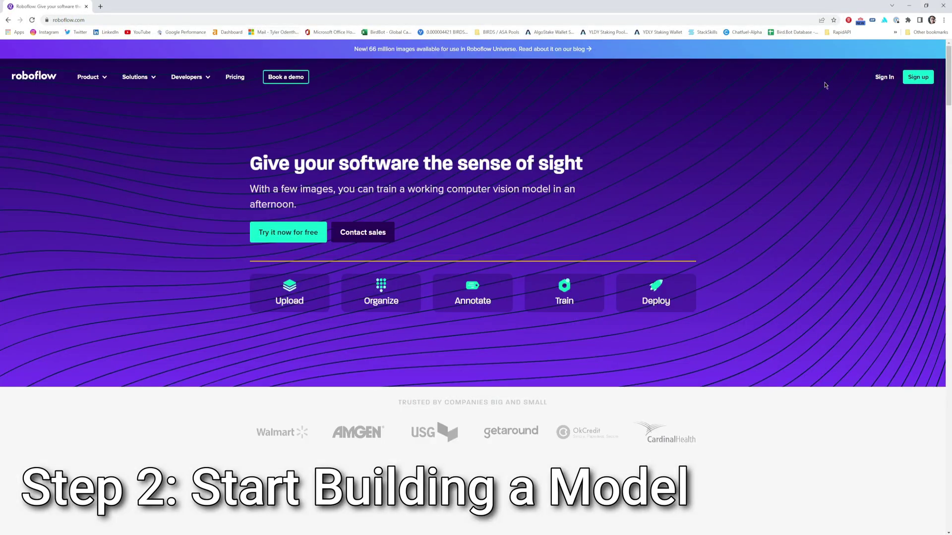
click(883, 77)
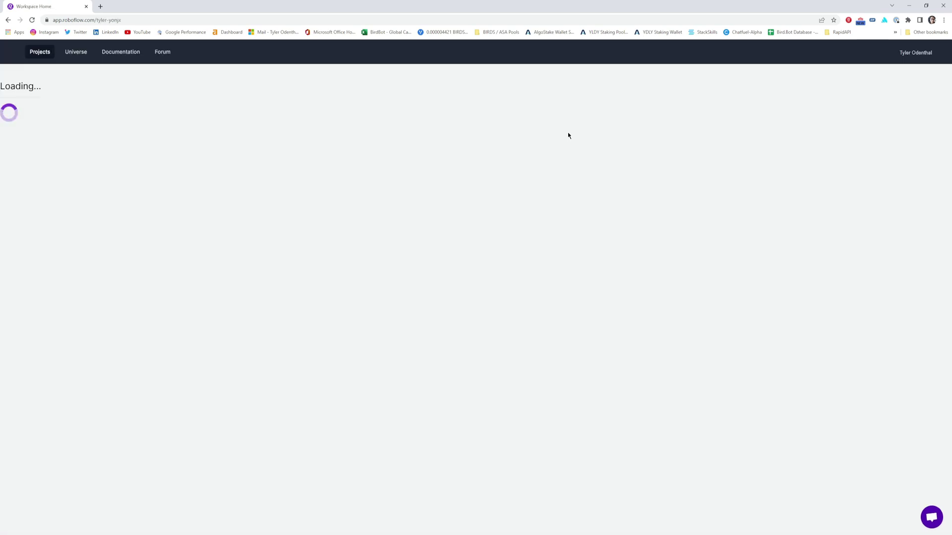
Step: Create a public project named OBS that predicts Gestures
click(221, 126)
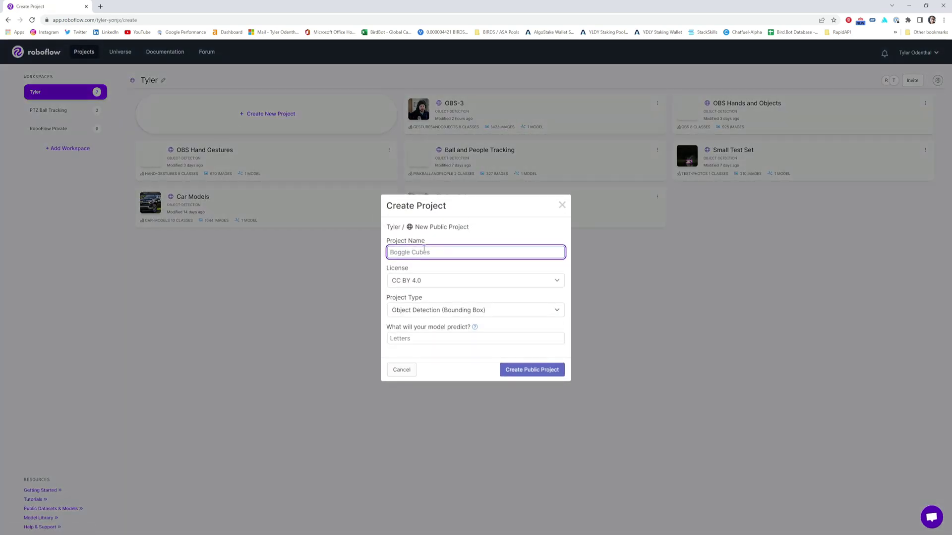
click(459, 339)
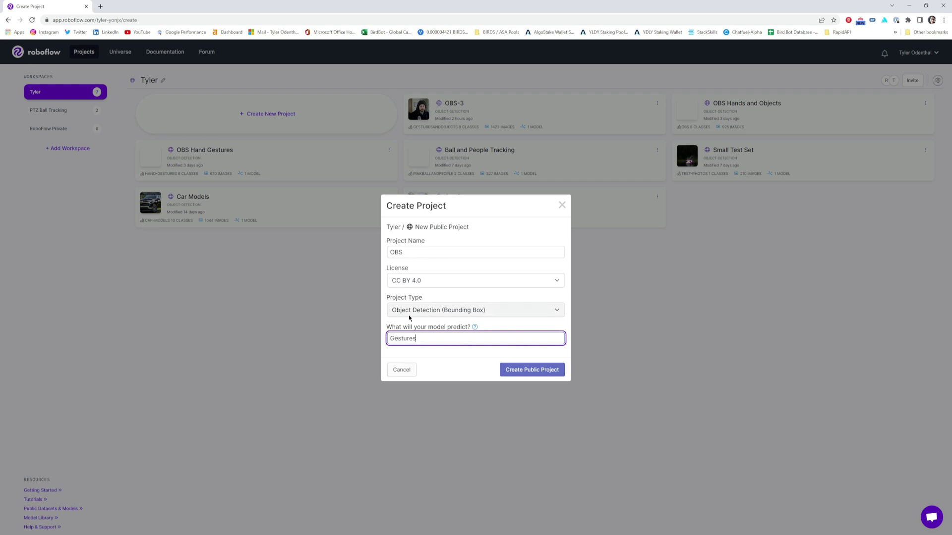
click(518, 371)
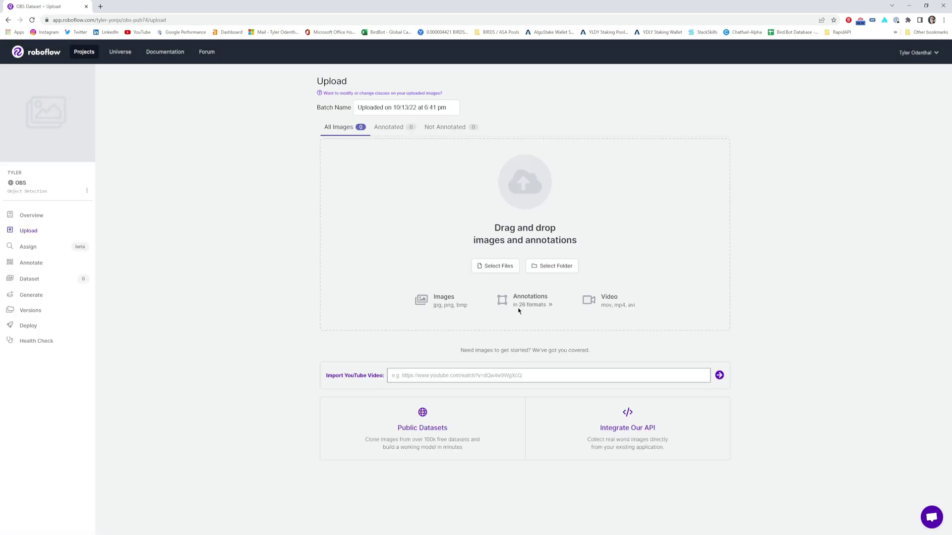
Step: Select Hands1.mp4 from the OBS Websocket folder for upload
click(496, 267)
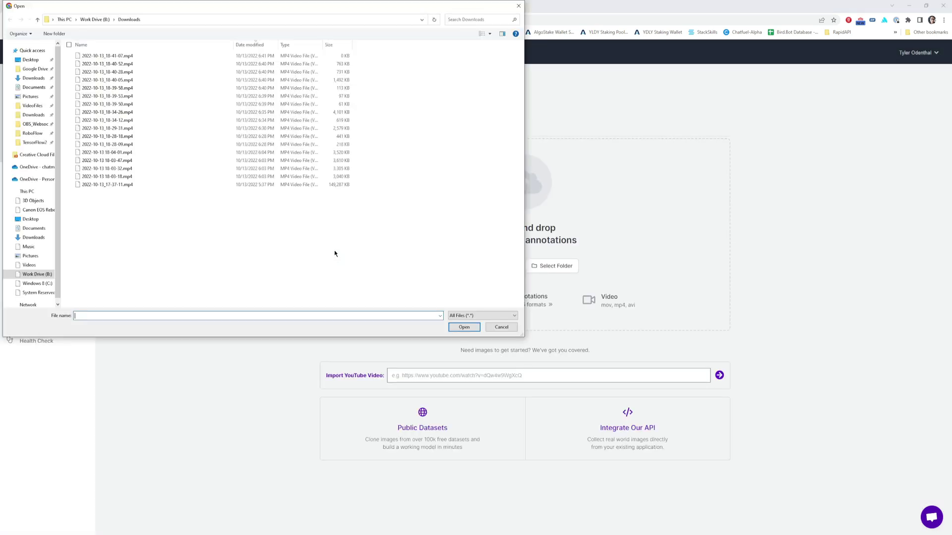
click(27, 124)
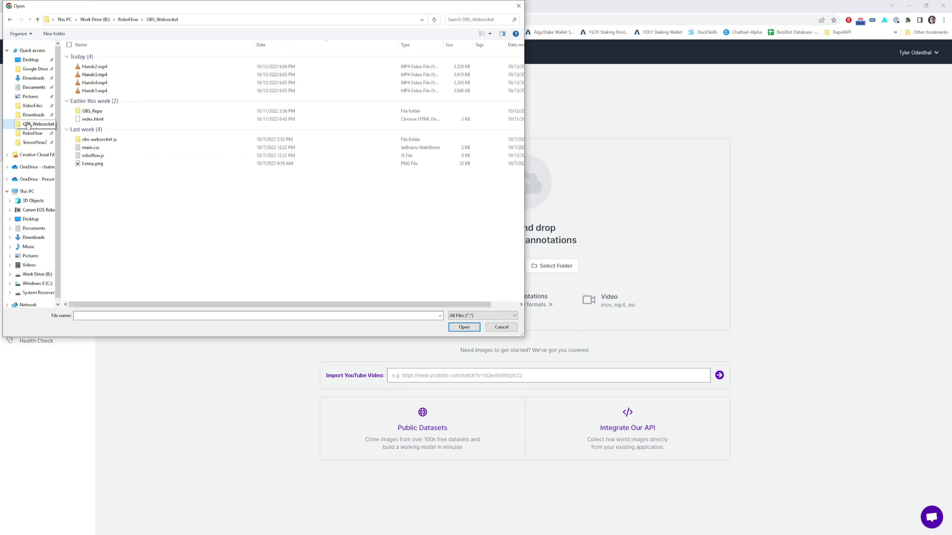
double_click(96, 92)
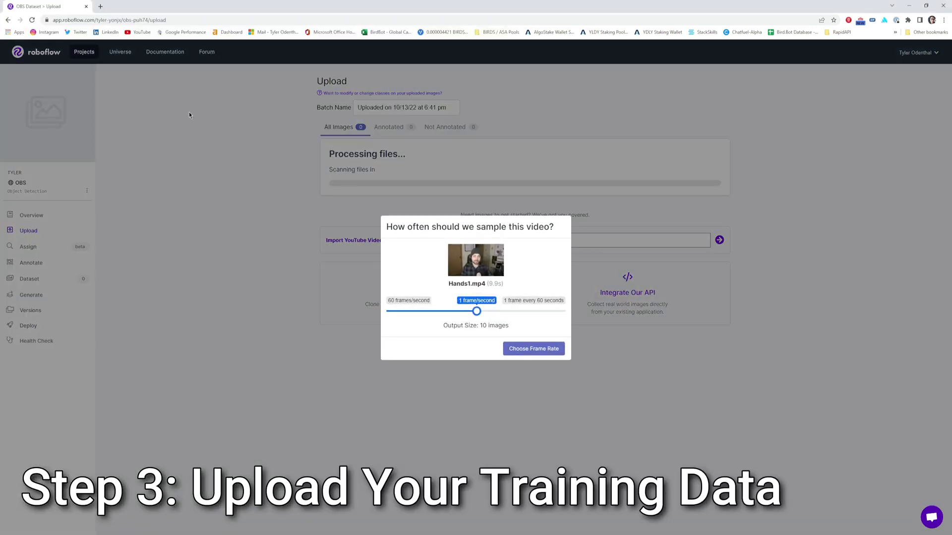
Step: Adjust the video sampling rate and extract 10 frames from Hands1.mp4
drag(478, 313, 470, 313)
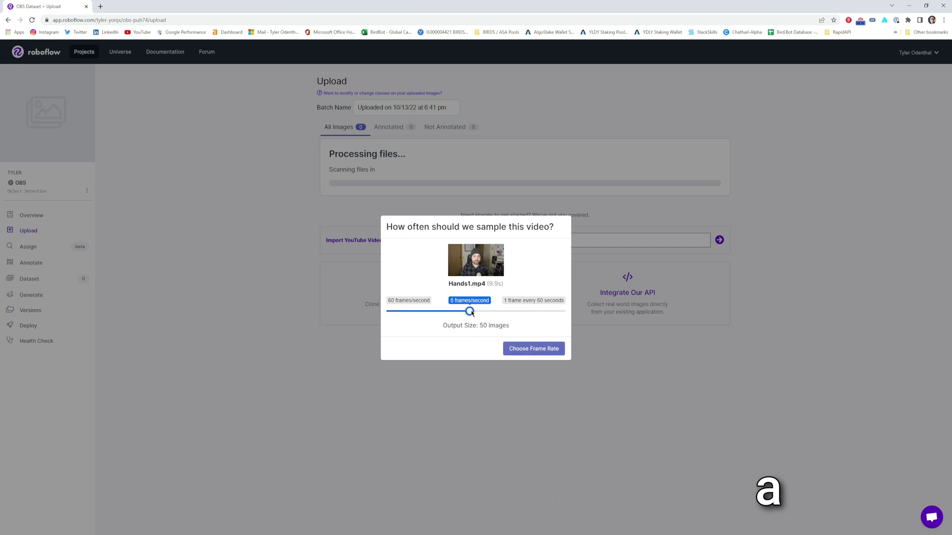
drag(464, 313, 462, 313)
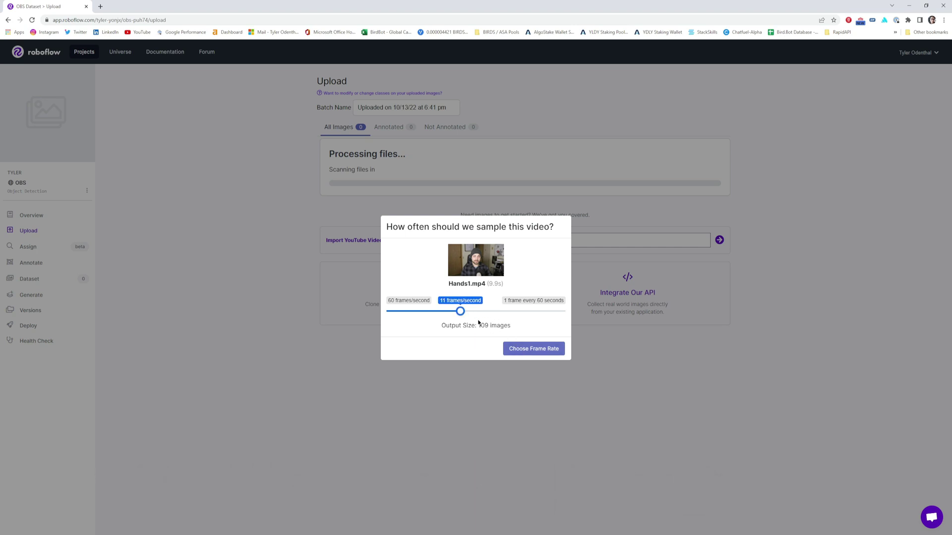
drag(462, 316, 473, 316)
click(535, 349)
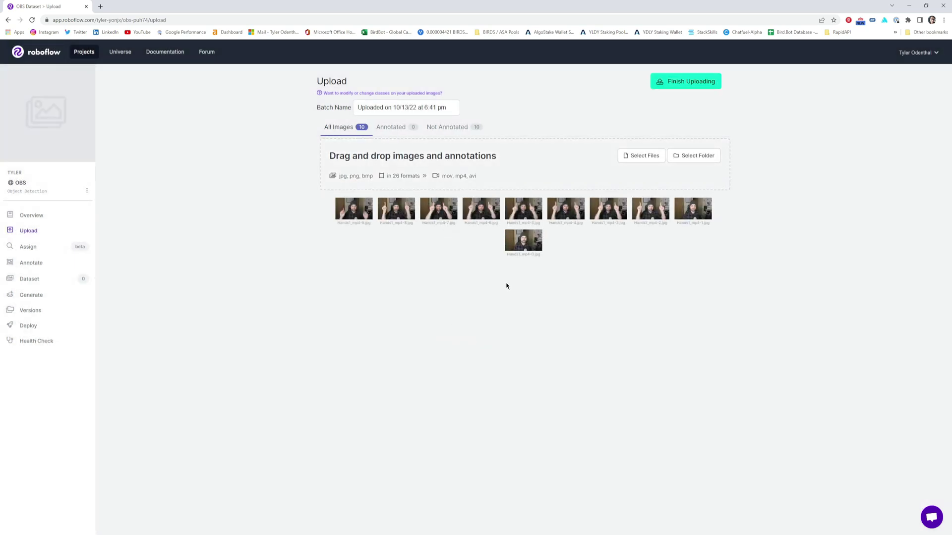
Step: Finish uploading the 10 frames and assign them all to the sole teammate
click(692, 84)
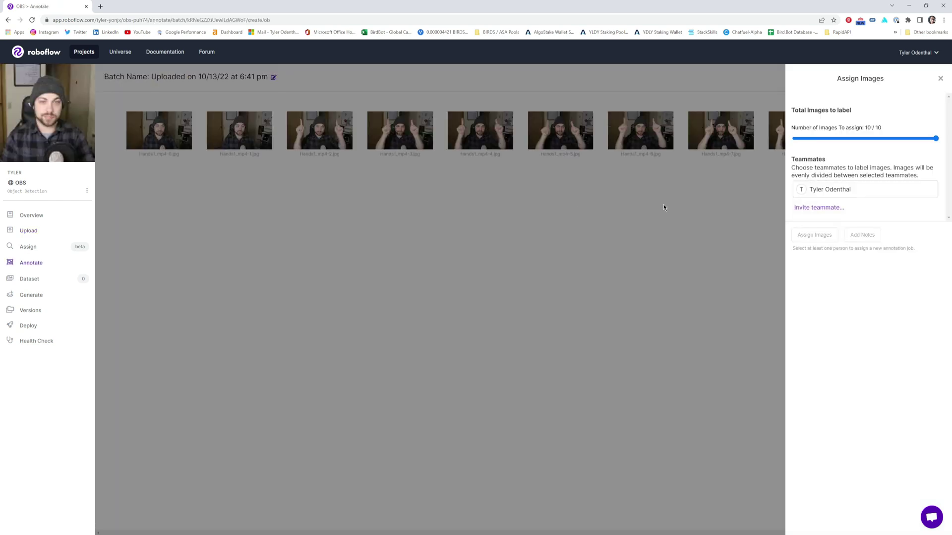
click(808, 189)
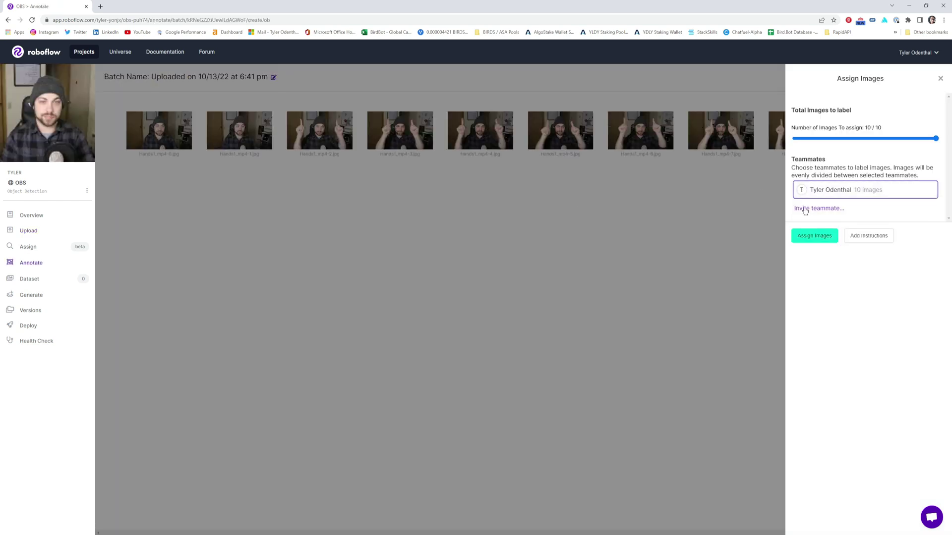
click(808, 240)
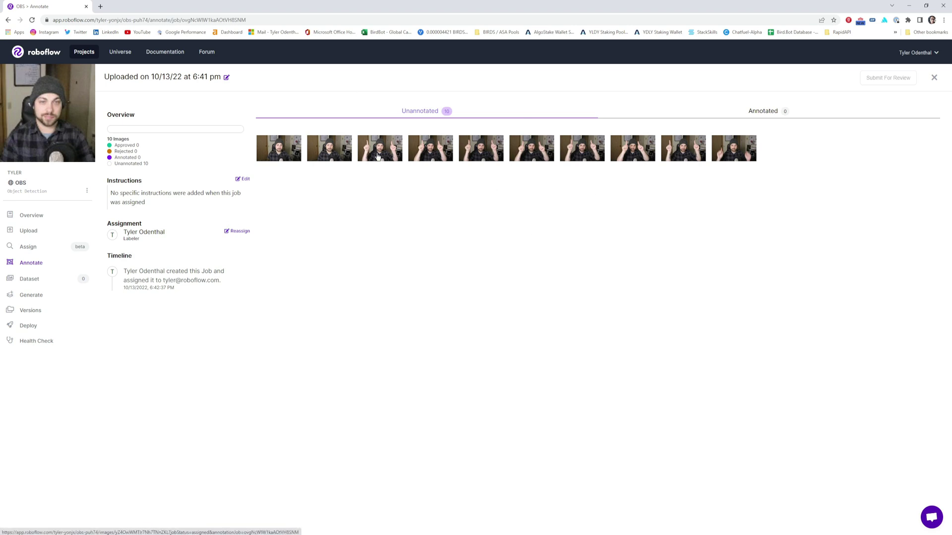
Step: Open image 3 and box both raised fingers under a new 'Up' class
click(377, 156)
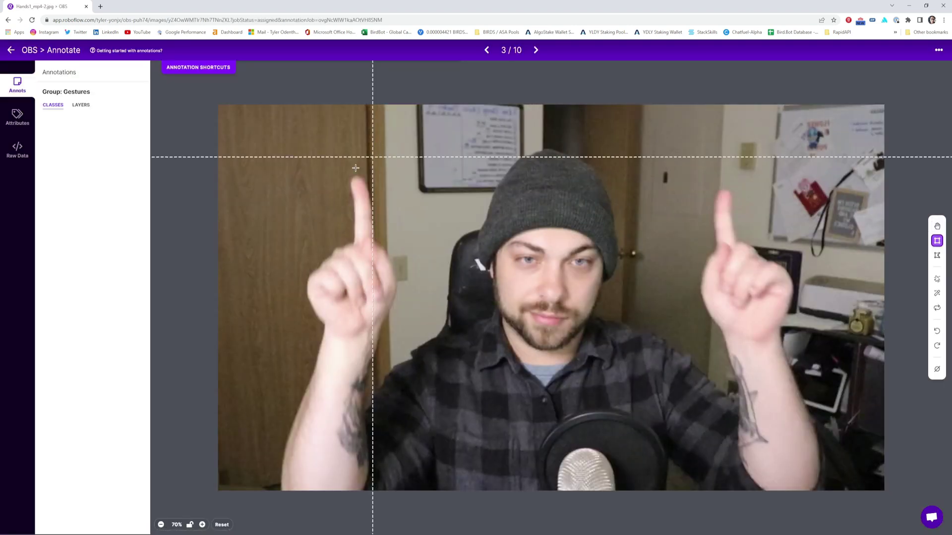
mouse_move(308, 173)
mouse_down()
mouse_move(374, 255)
mouse_move(398, 336)
mouse_up()
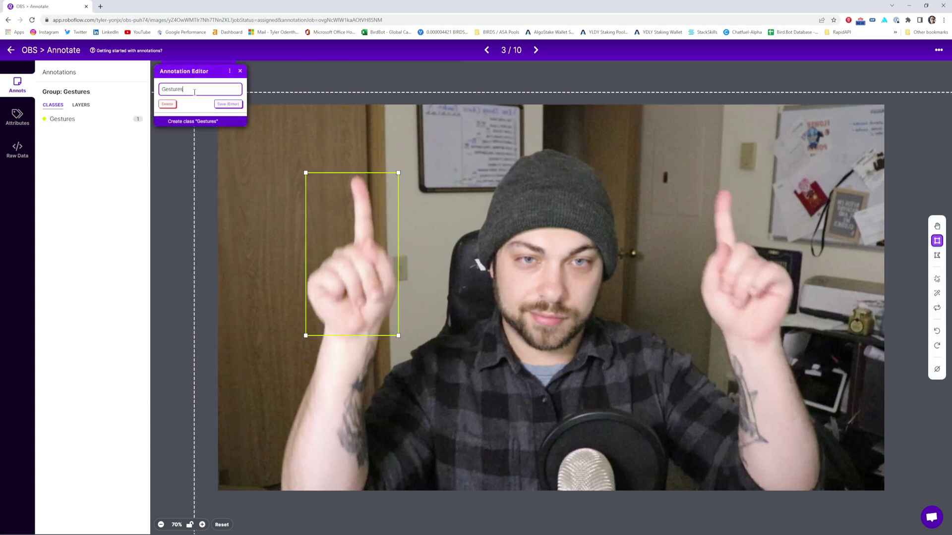
text(Up)
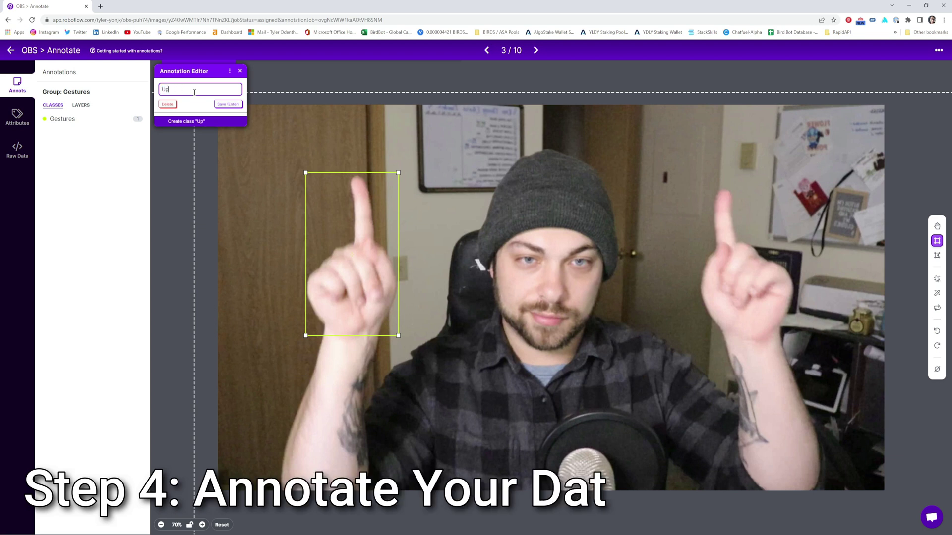
key(Return)
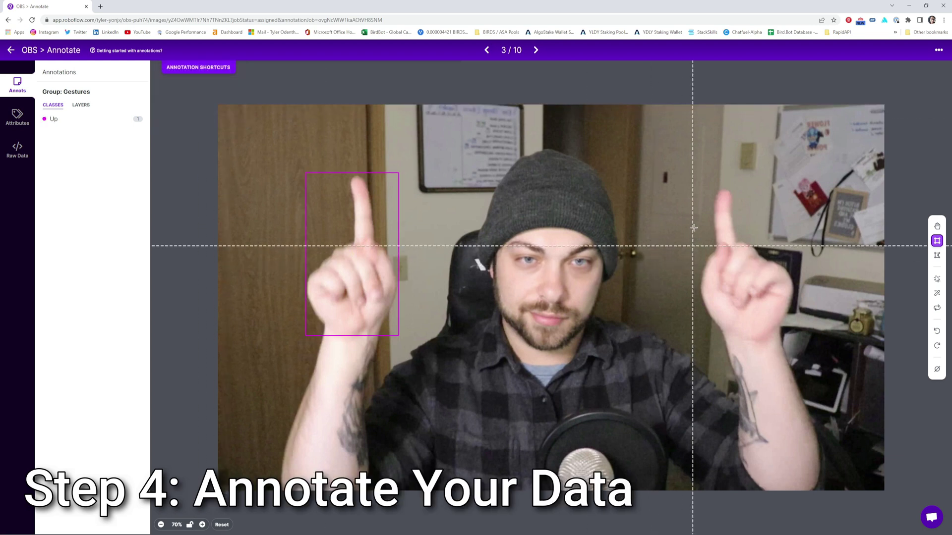
mouse_move(696, 189)
mouse_down()
mouse_move(798, 322)
mouse_move(799, 344)
mouse_up()
key(Return)
Step: Draw 'Up' boxes around the raised fingers on images 4 through 6
key(Right)
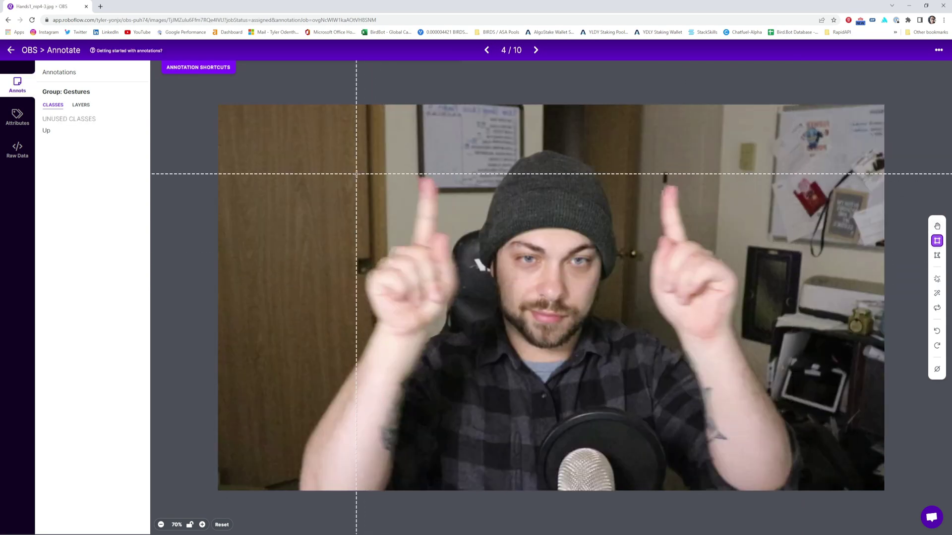
drag(357, 174, 459, 334)
key(Return)
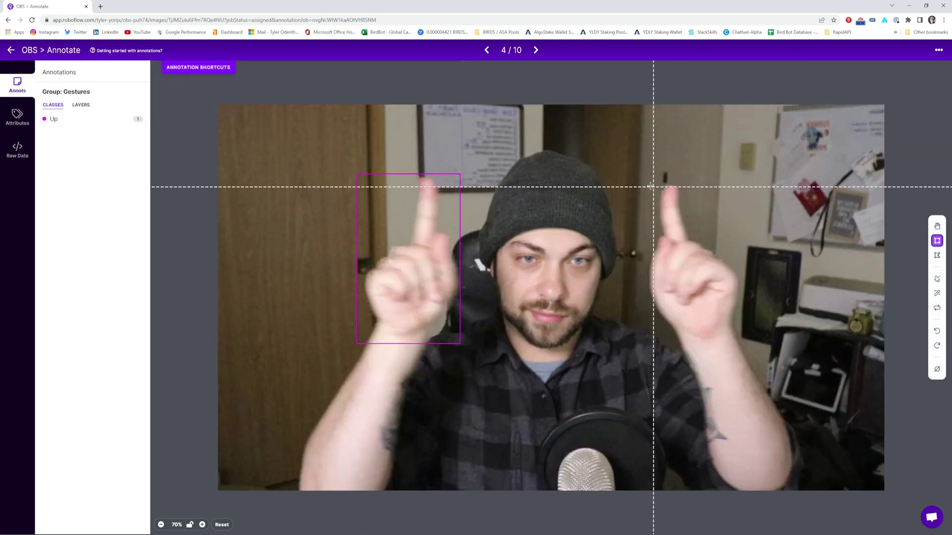
drag(647, 185, 736, 323)
key(Return)
key(Right)
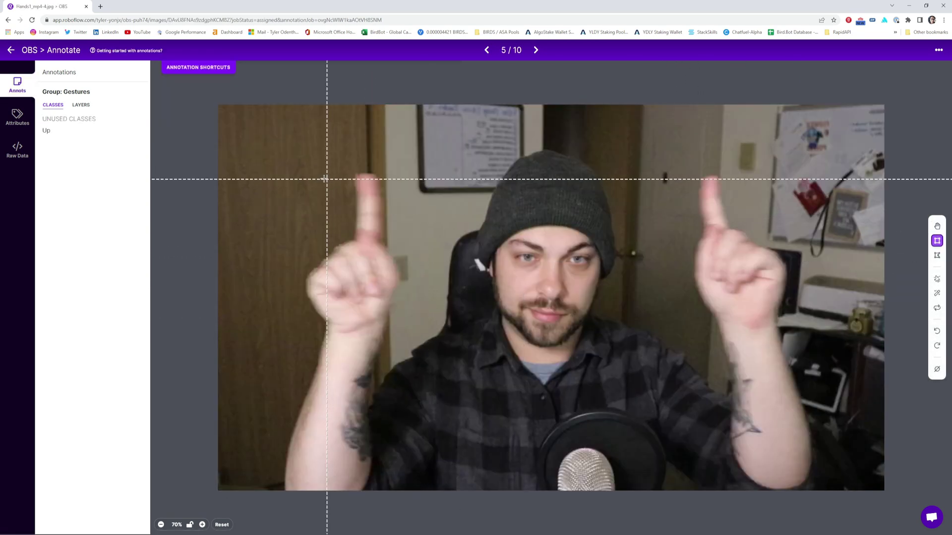
drag(308, 169, 386, 291)
key(Return)
key(Right)
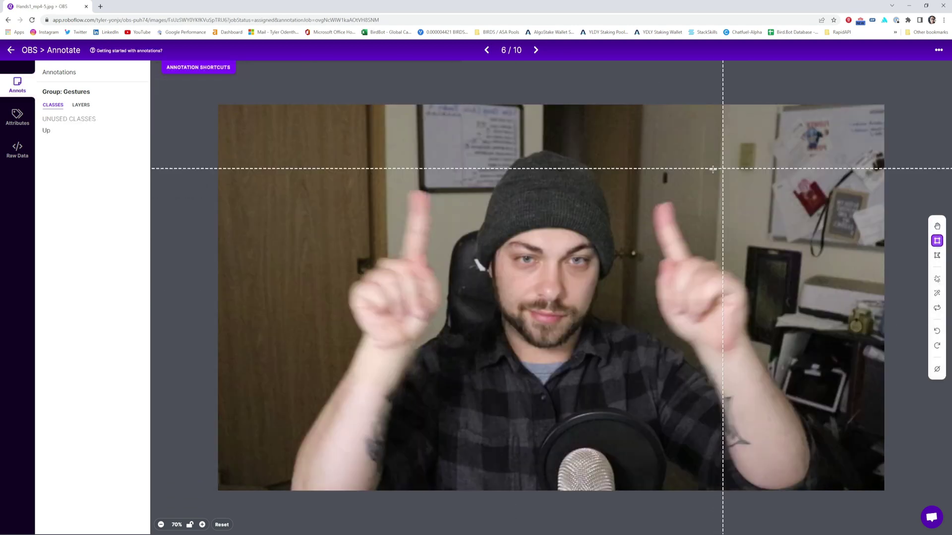
drag(651, 198, 748, 350)
key(Return)
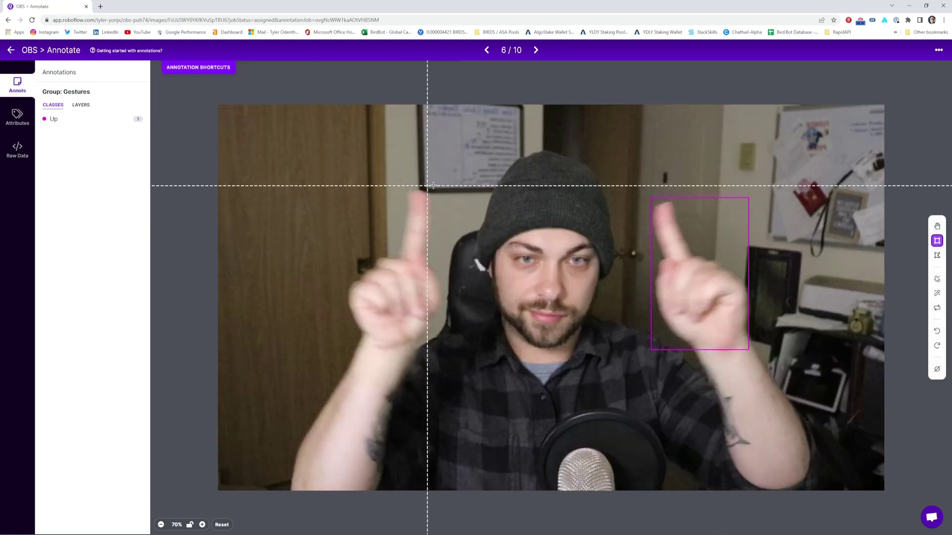
Step: Box the left finger, then add the missing right-finger 'Up' box on image 5
mouse_move(441, 186)
mouse_down()
mouse_move(365, 304)
mouse_move(364, 333)
mouse_up()
key(Return)
key(Left)
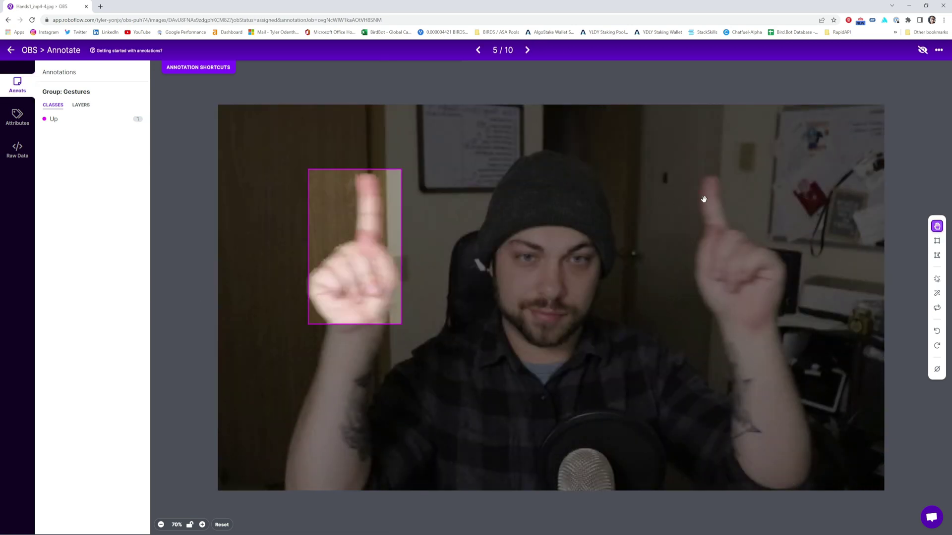
click(937, 241)
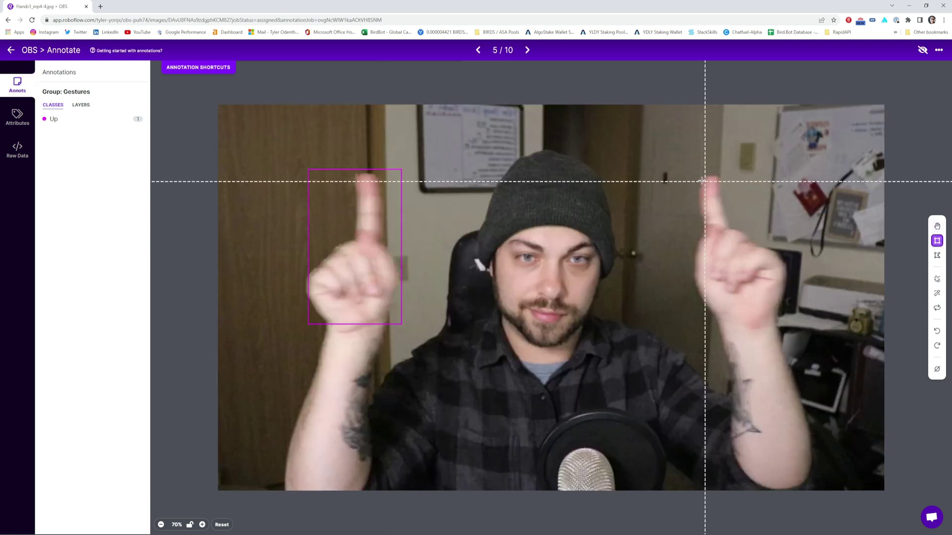
drag(690, 171, 808, 315)
key(Return)
key(Right)
Step: Box both raised fingers as 'Up' on the remaining images through image 9
key(Right)
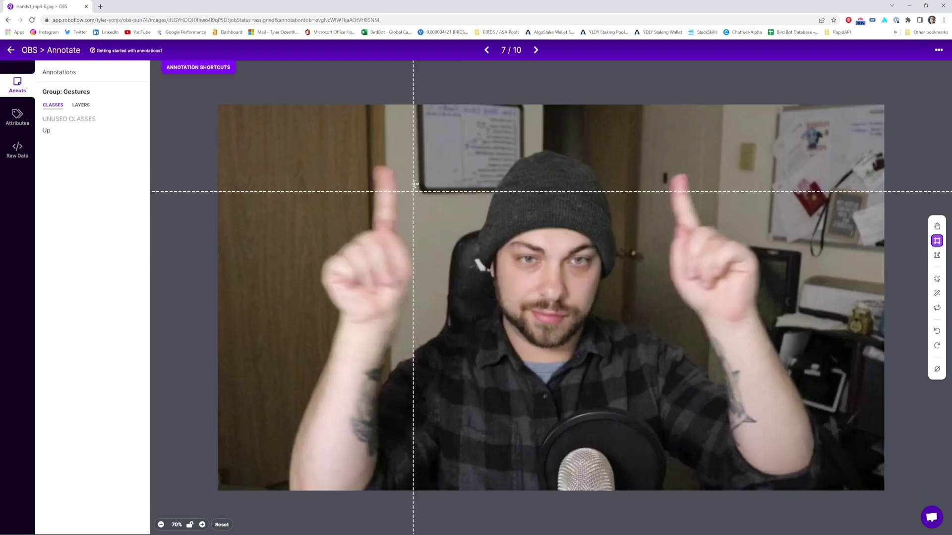
drag(409, 169, 321, 310)
key(Return)
mouse_move(663, 170)
mouse_down()
mouse_move(733, 255)
mouse_move(757, 315)
mouse_up()
key(Return)
key(Right)
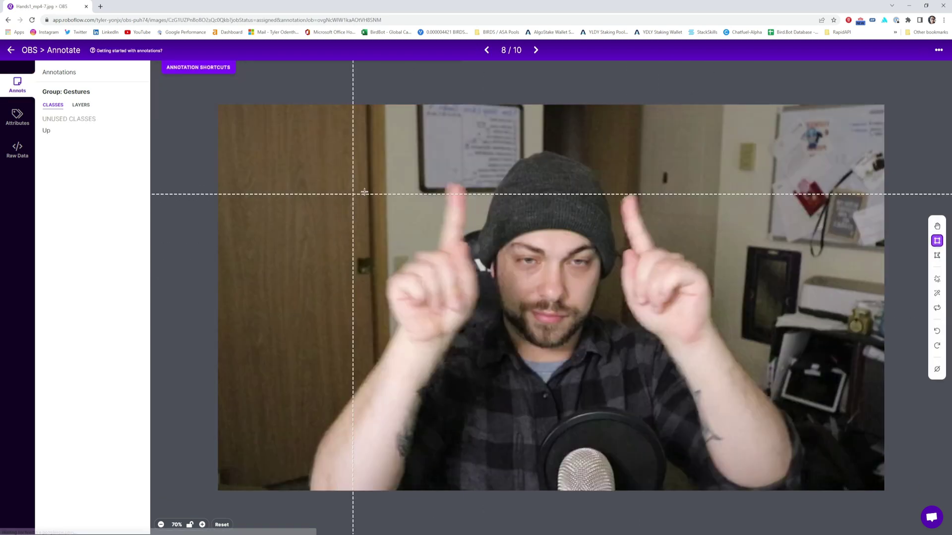
drag(477, 186, 389, 330)
key(Return)
mouse_move(615, 193)
mouse_down()
mouse_move(689, 262)
mouse_move(707, 323)
mouse_up()
key(Return)
key(Right)
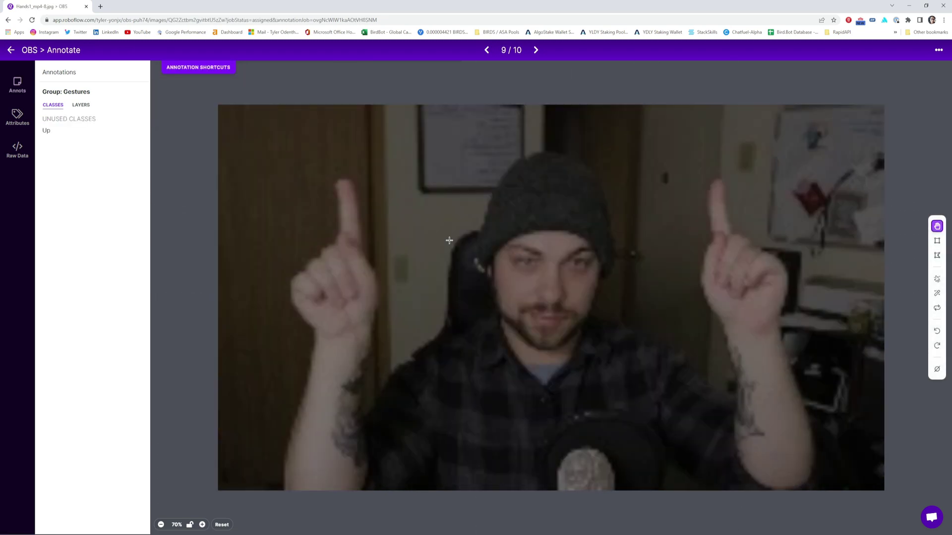
drag(385, 175, 283, 326)
key(Return)
mouse_move(692, 182)
mouse_down()
mouse_move(777, 298)
mouse_move(777, 319)
mouse_up()
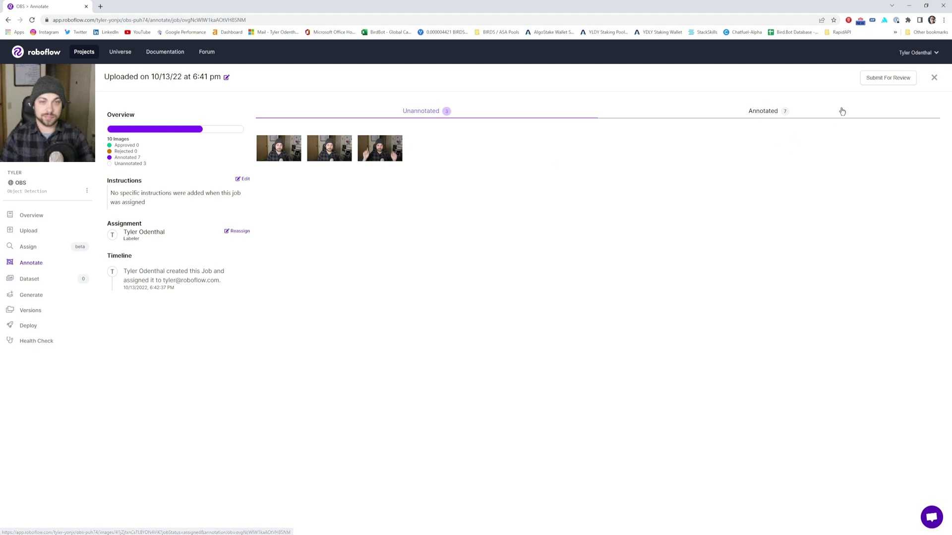
Step: Submit the job for review, approve all seven annotated images, and add them to the dataset
click(878, 82)
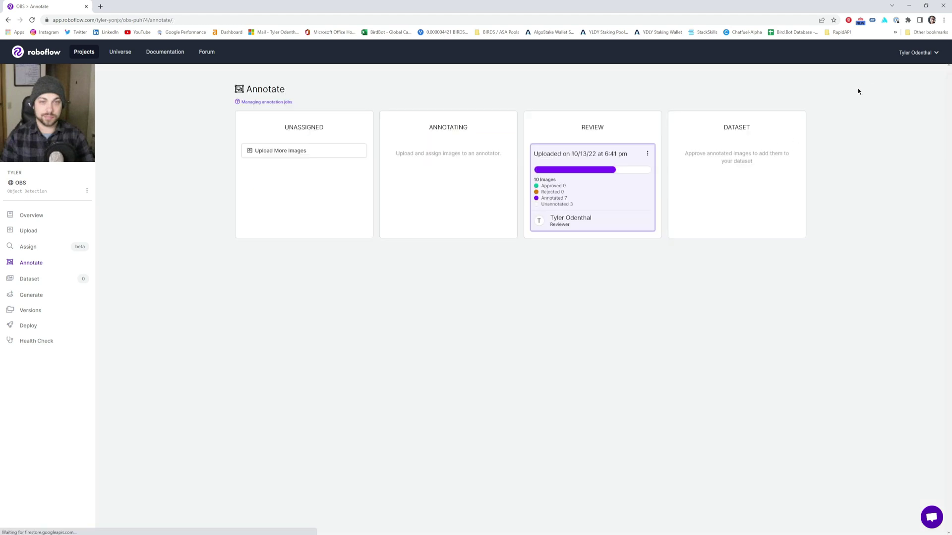
click(590, 198)
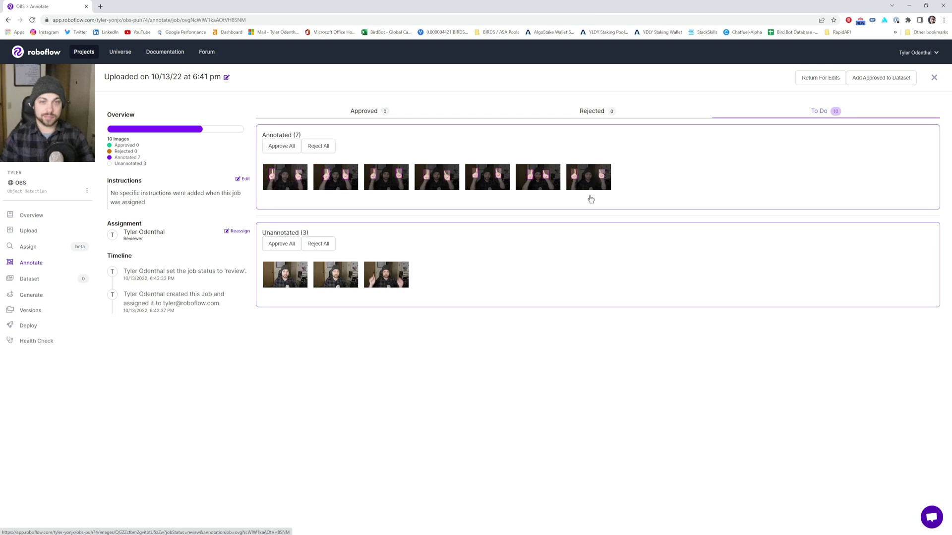
click(281, 147)
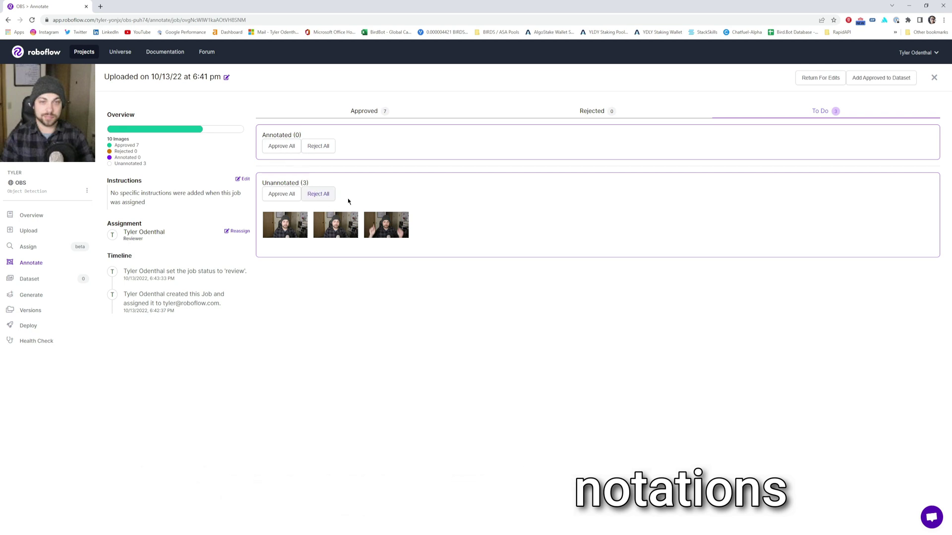
click(887, 83)
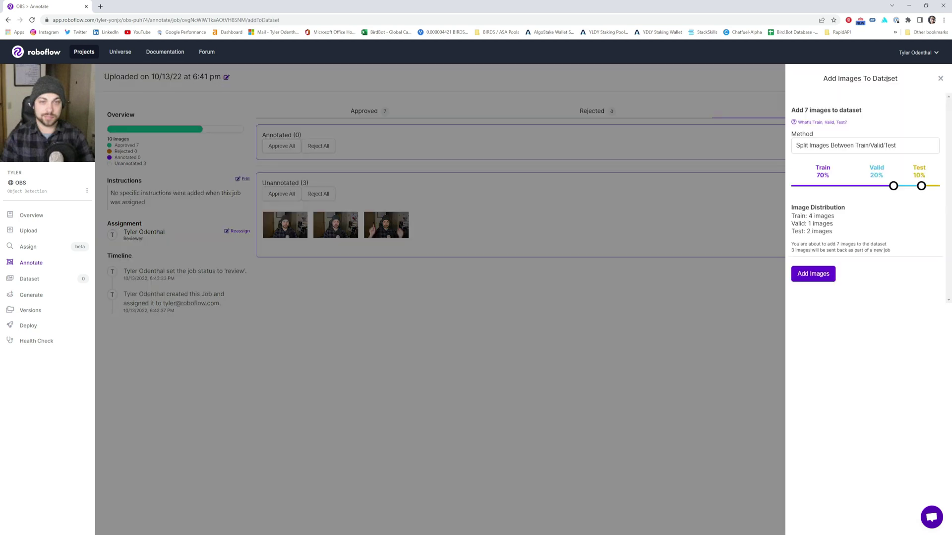
click(819, 275)
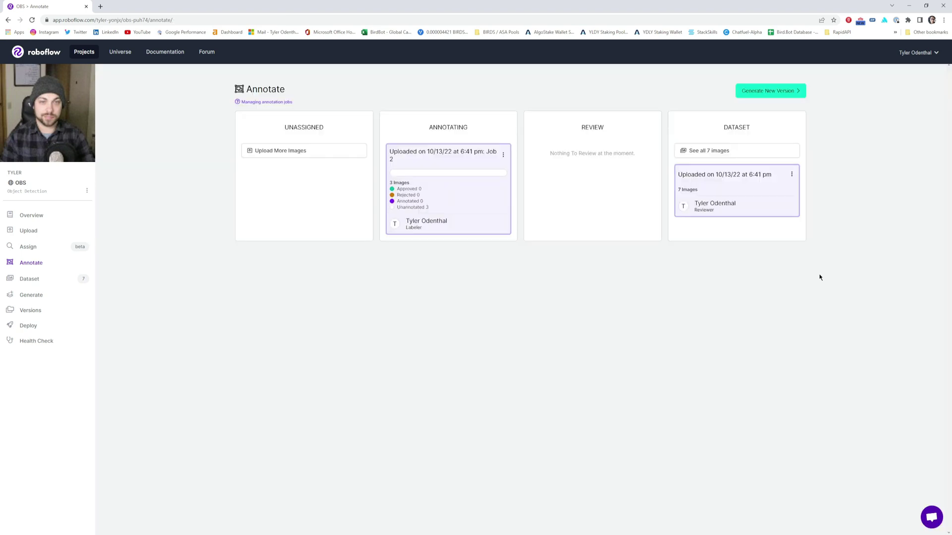
Step: Browse the seven dataset images, then start generating a new OBS-3 version
click(43, 284)
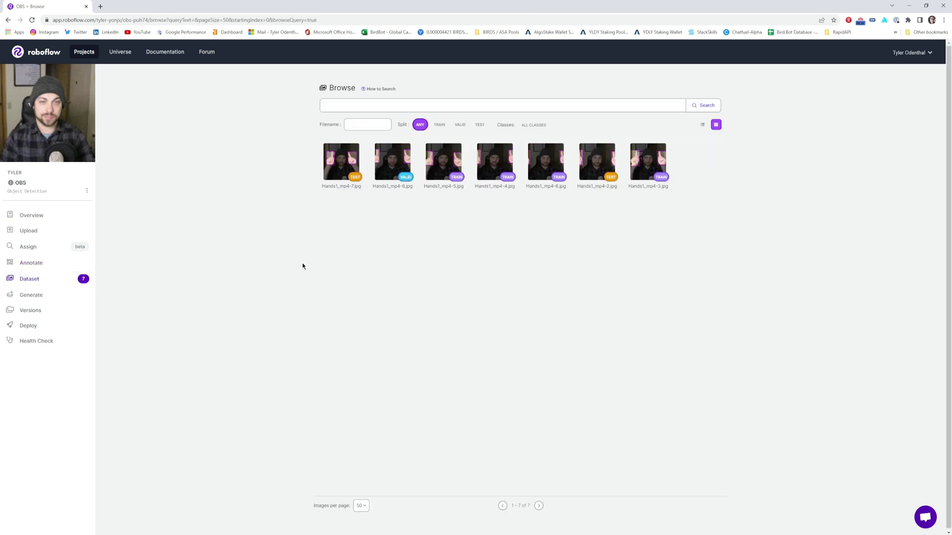
click(49, 306)
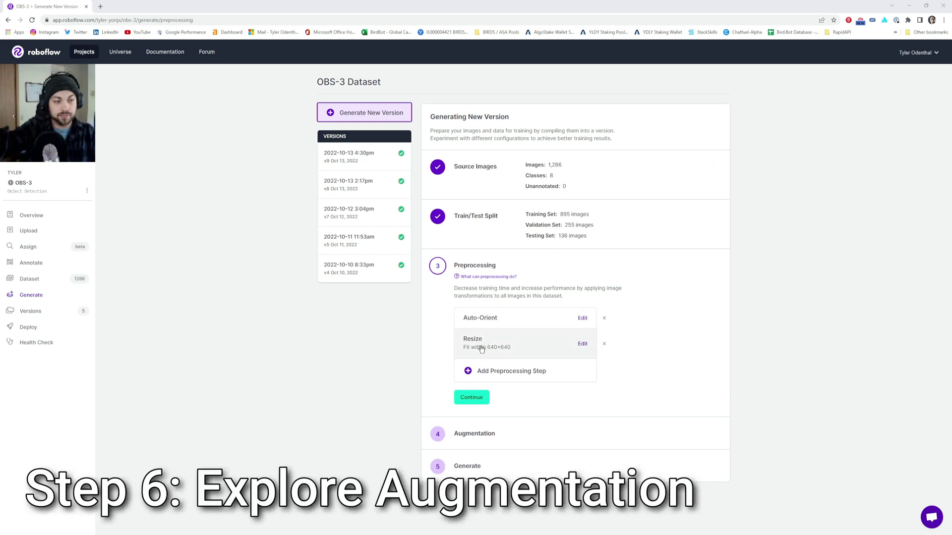
Step: Keep the Auto-Orient and Resize 640×640 preprocessing unchanged and continue to augmentation
click(489, 378)
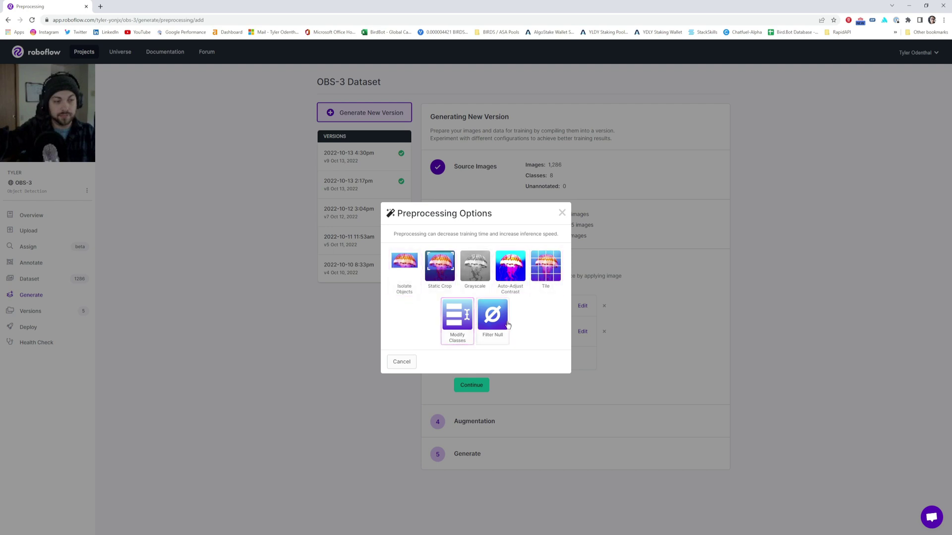
click(562, 213)
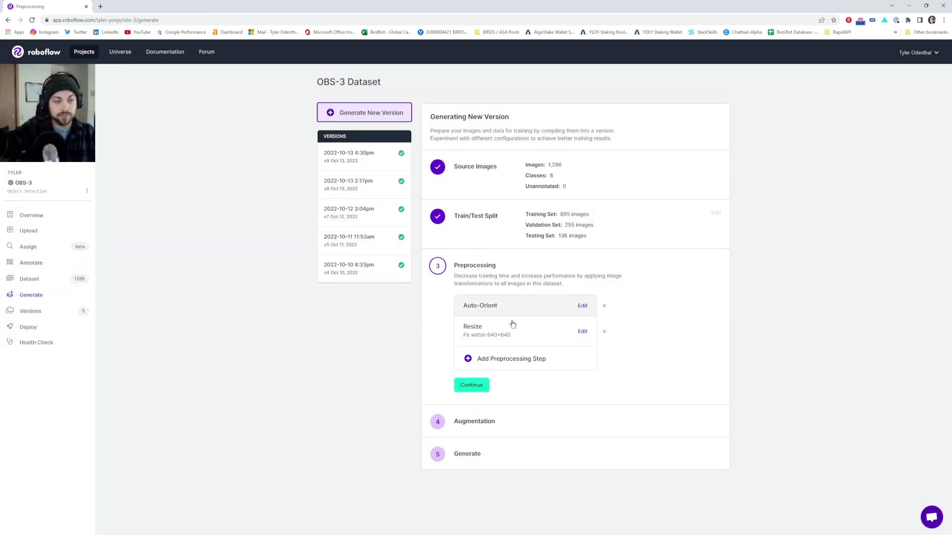
click(482, 387)
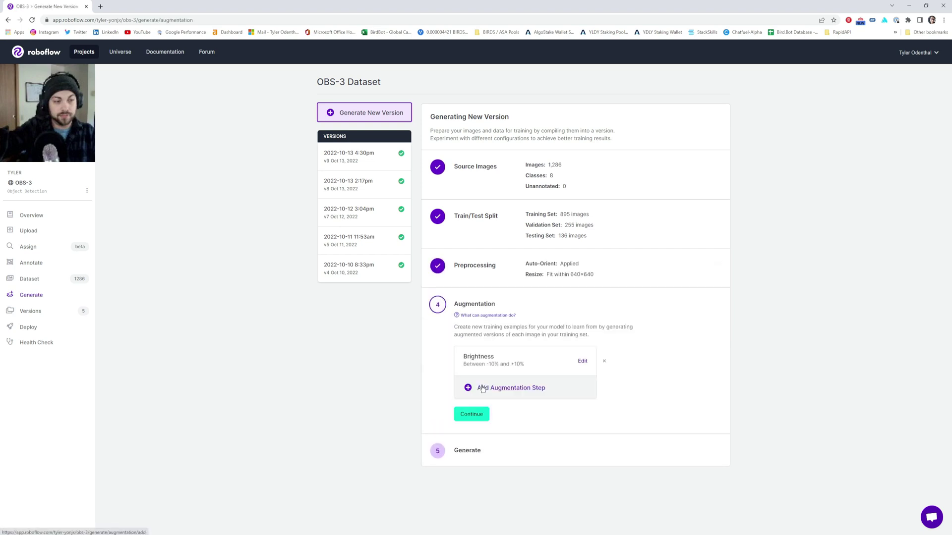
Step: Set the Brightness augmentation to ±10% with both Brighten and Darken enabled
click(521, 391)
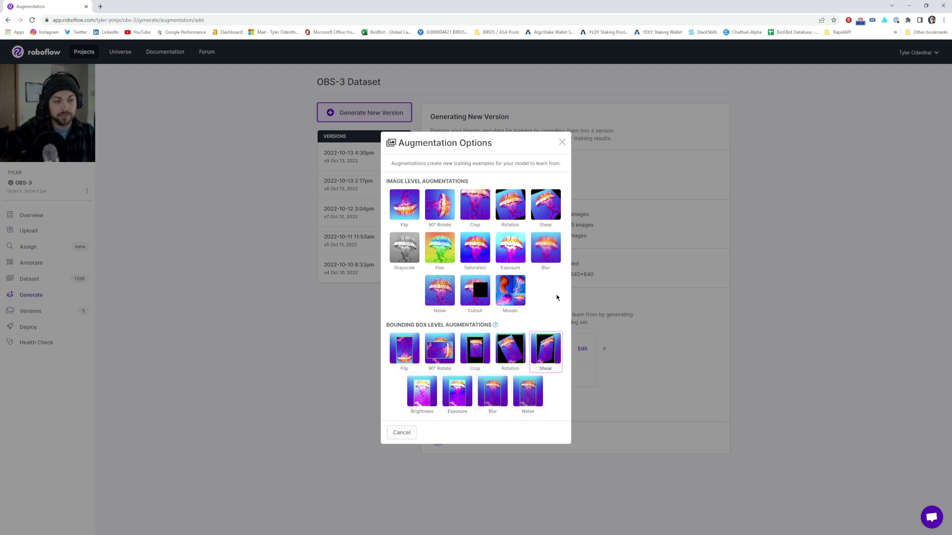
click(562, 142)
click(498, 357)
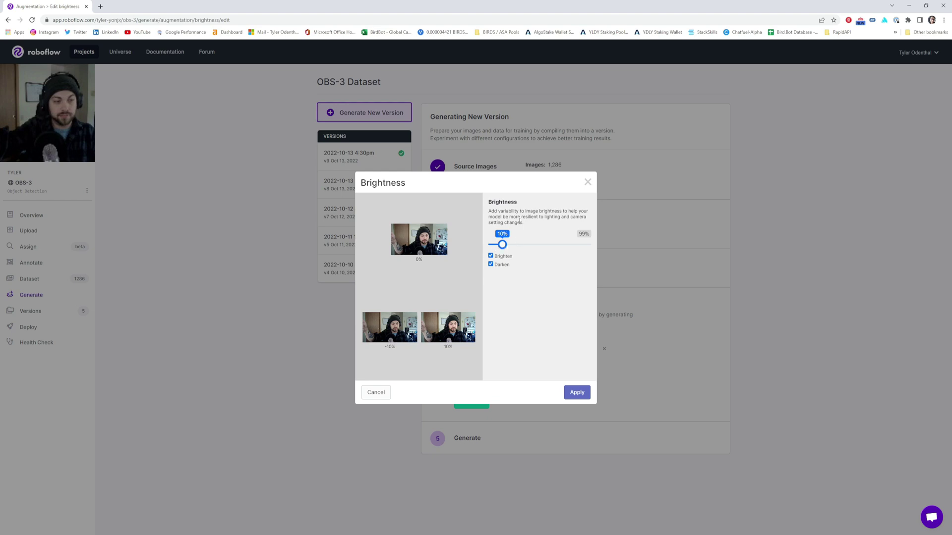
click(583, 399)
Step: Generate OBS-3 version 10 at the 3,076-image (3x) maximum size
click(486, 416)
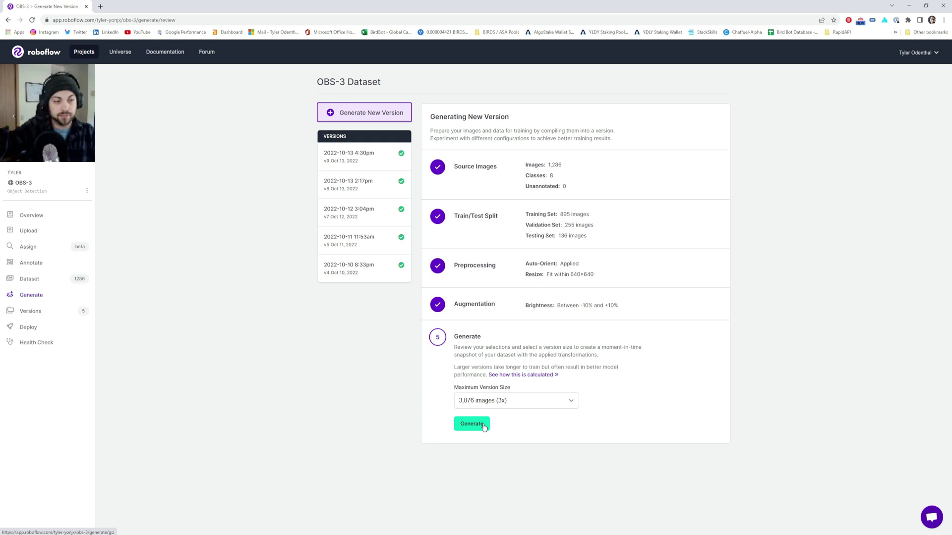
click(471, 424)
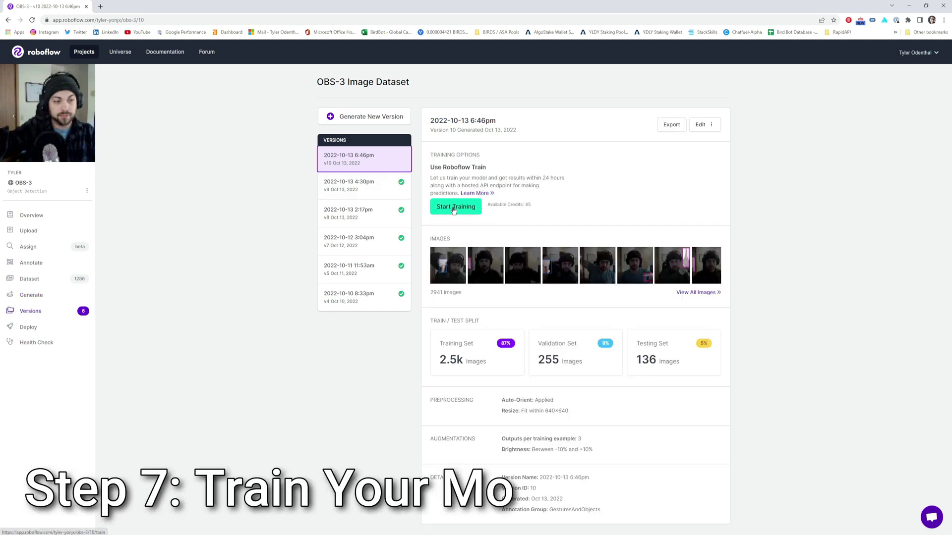
Step: Start training an Accurate model from scratch and acknowledge the in-progress notice
click(453, 211)
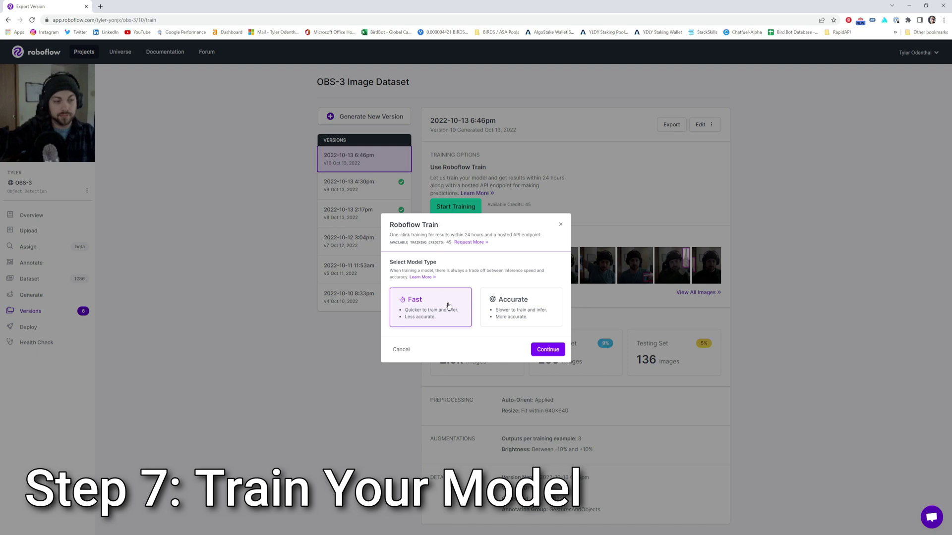
click(517, 315)
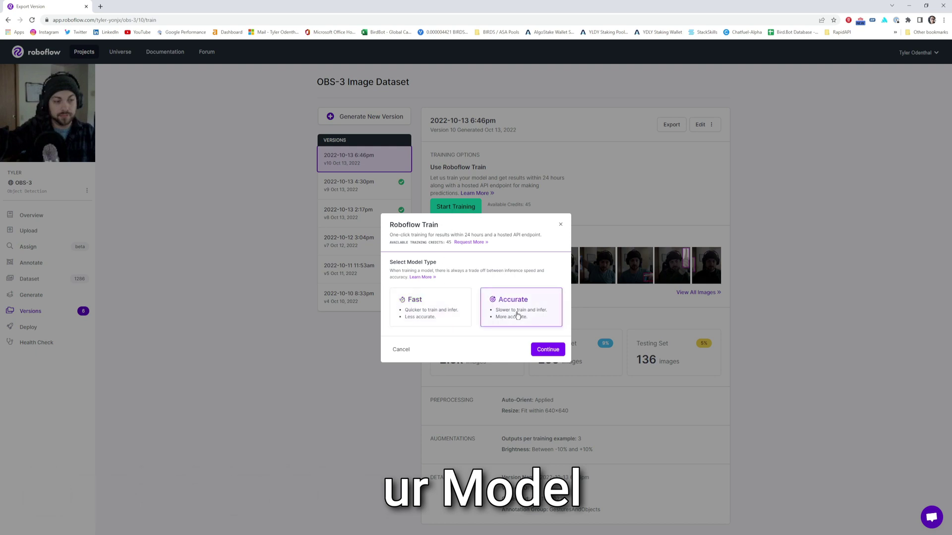
click(548, 350)
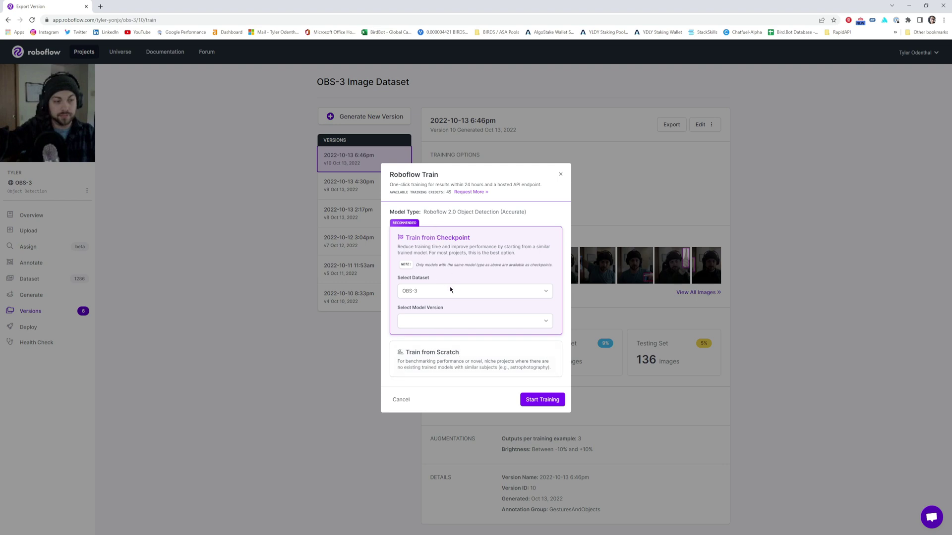
click(443, 364)
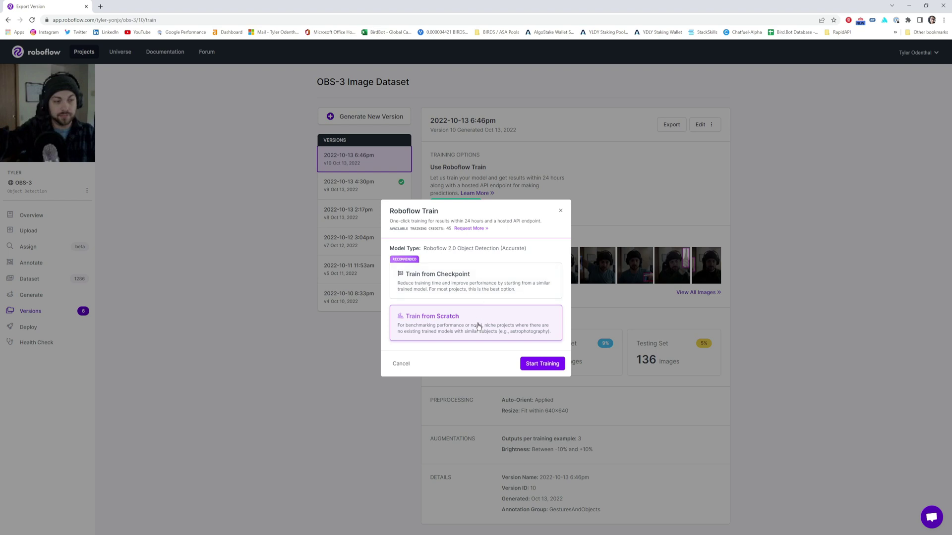
click(548, 368)
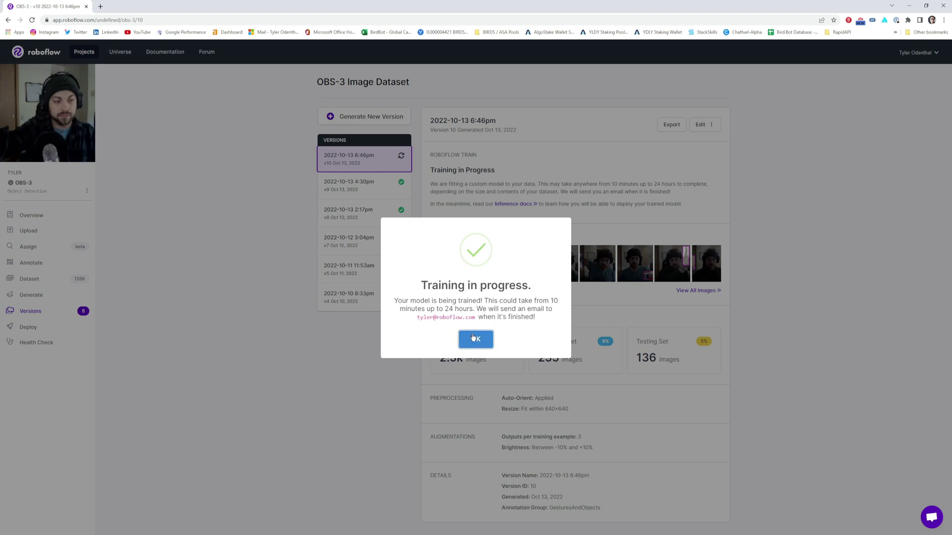
click(475, 341)
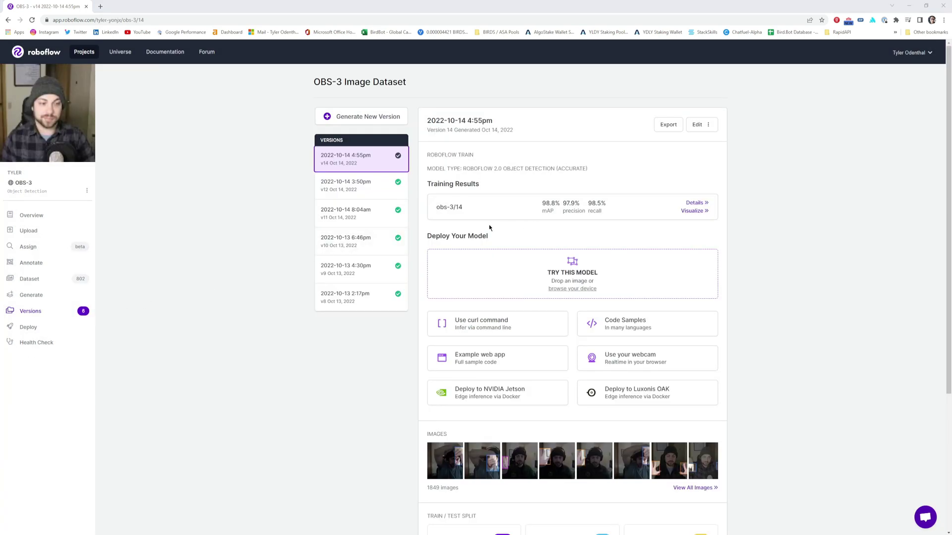
Step: Bring up the OBS-3 Detection API deploy page for model obs-3/14 and skim its hosted API samples
click(88, 332)
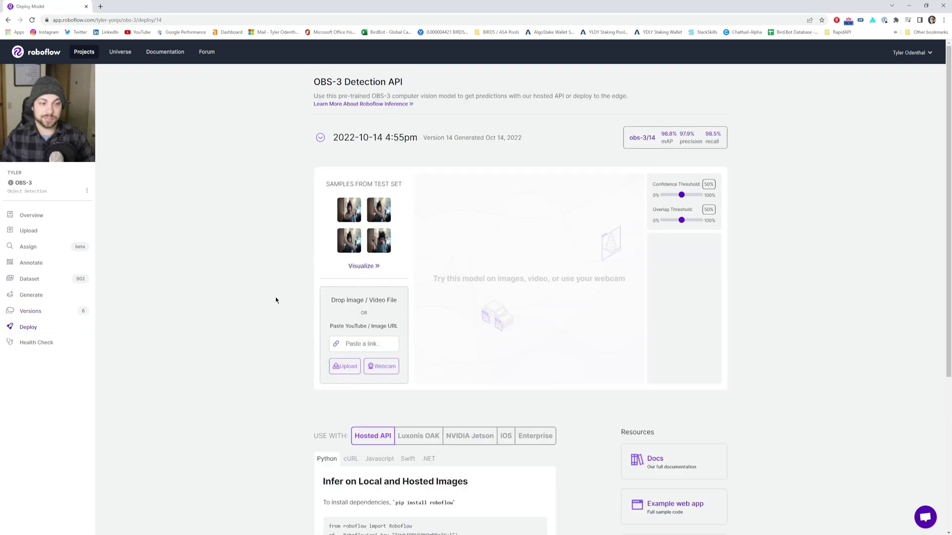
scroll(279, 304, down, 5)
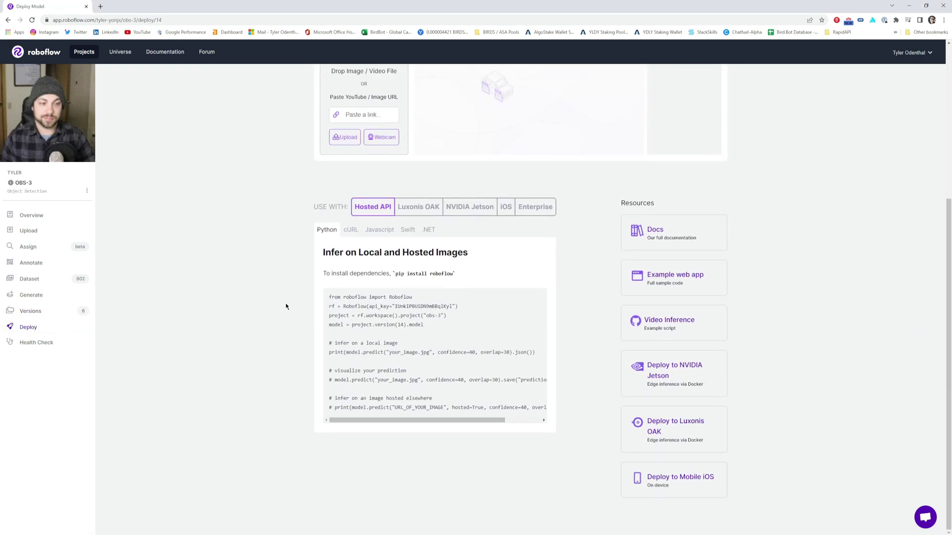
scroll(560, 301, up, 5)
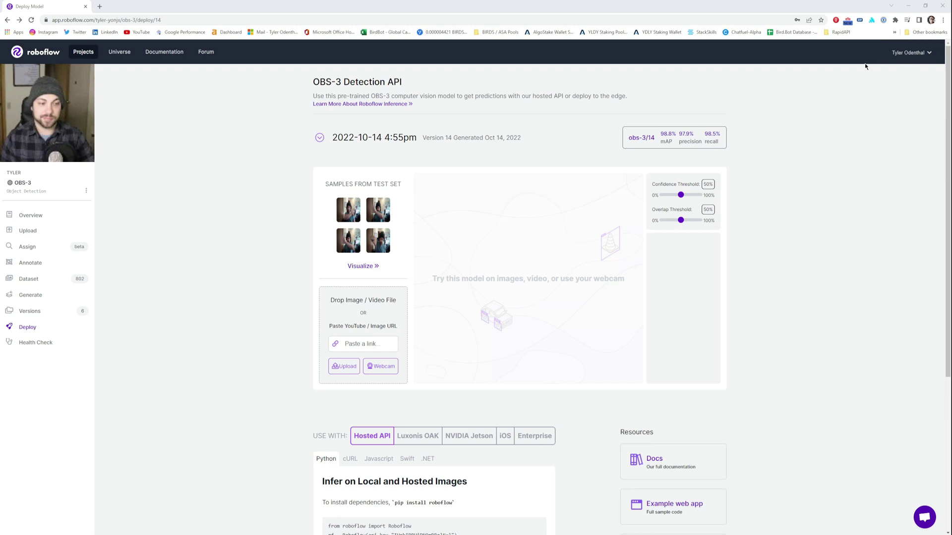
Step: Copy the Publishable API Key from the personal workspace's Roboflow API settings
click(904, 58)
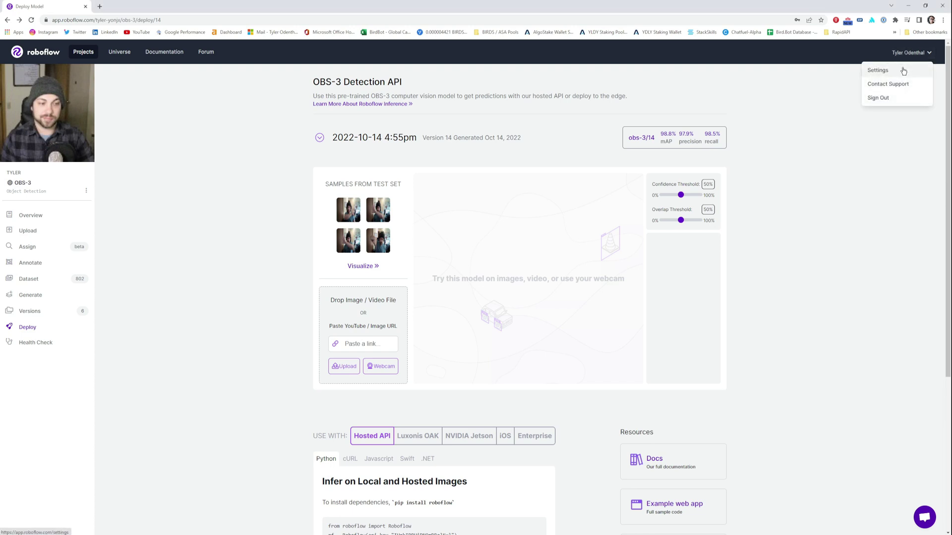
click(903, 68)
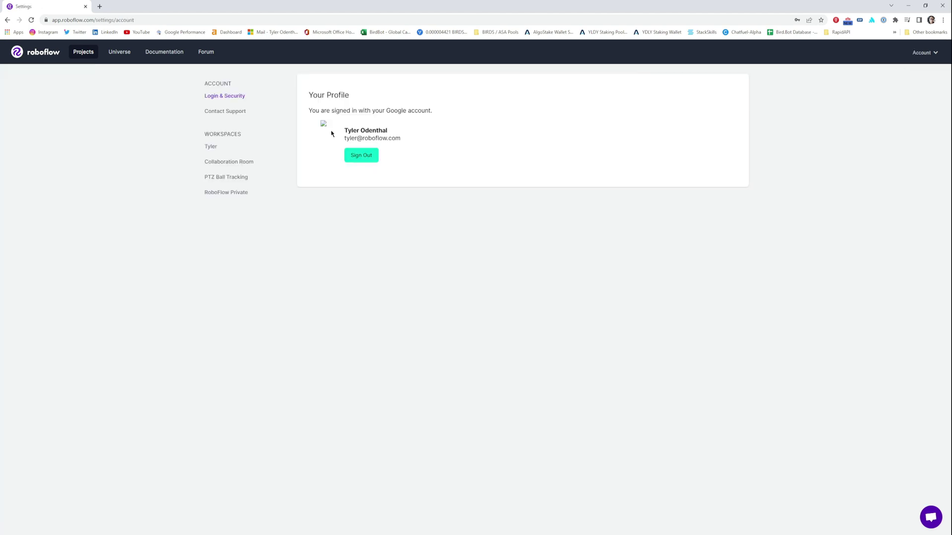
click(220, 150)
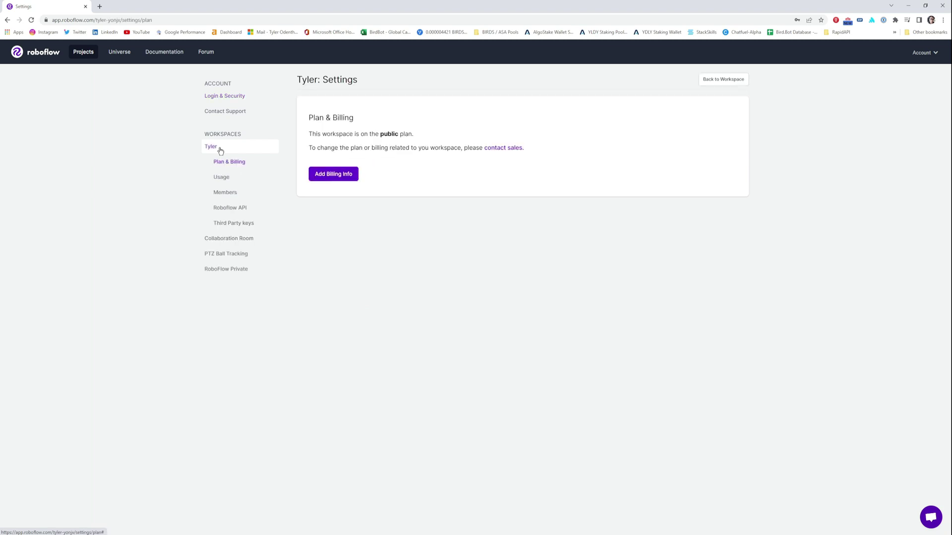
click(218, 212)
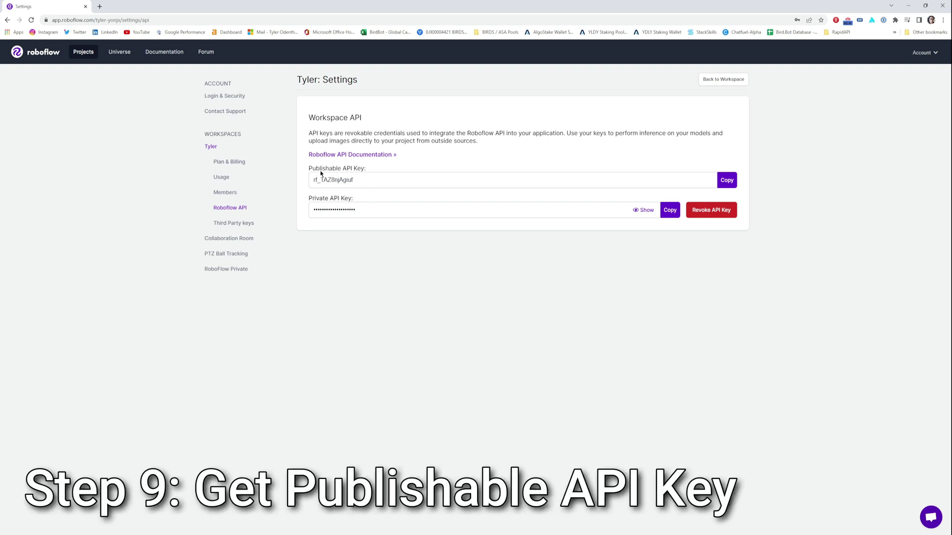
click(727, 180)
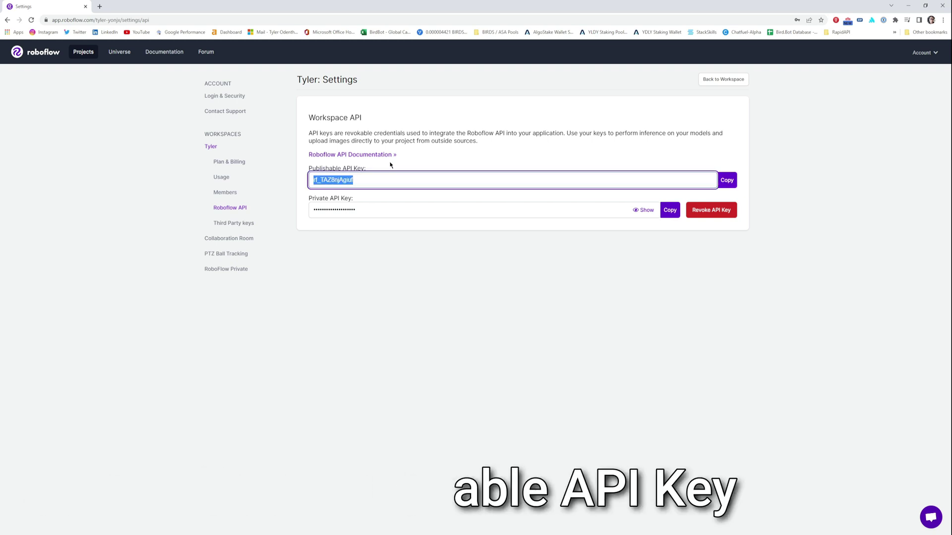
click(337, 320)
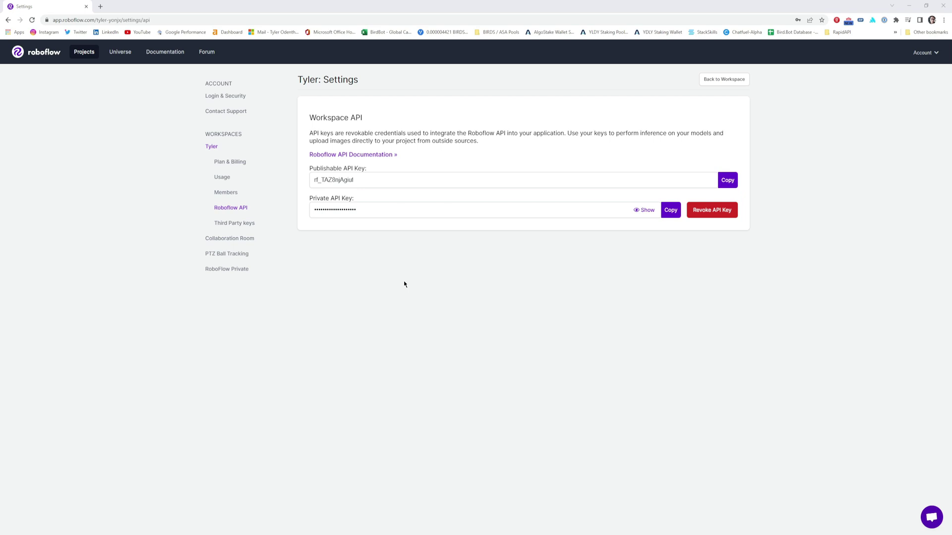
Step: Download the roboflow-ai/OBS-Controller repository as a ZIP and bring up the OBS_Tutorial folder window
click(100, 6)
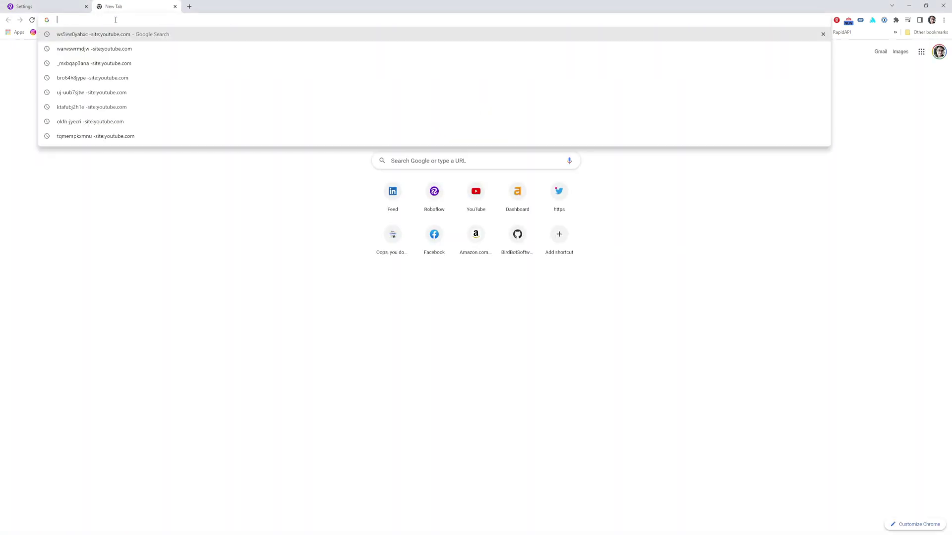
key(ctrl+v)
key(Return)
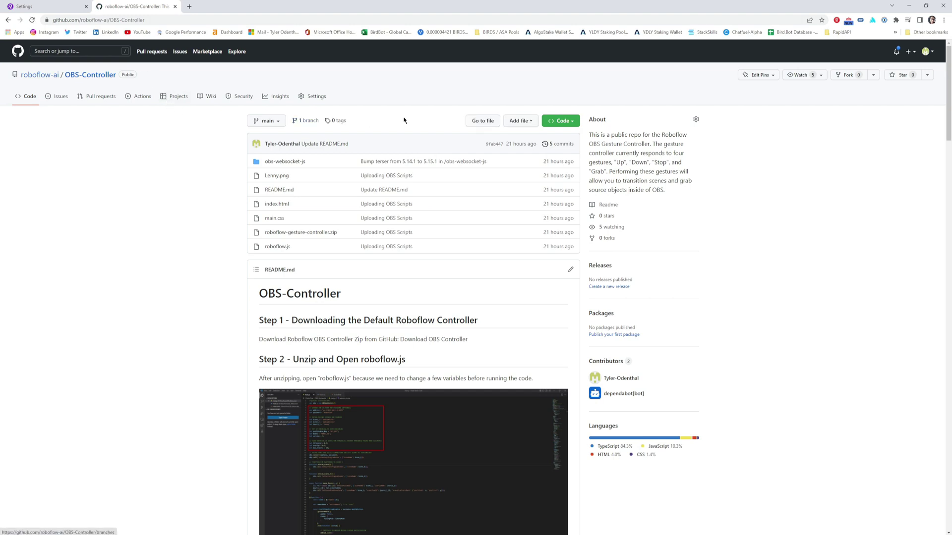
click(554, 121)
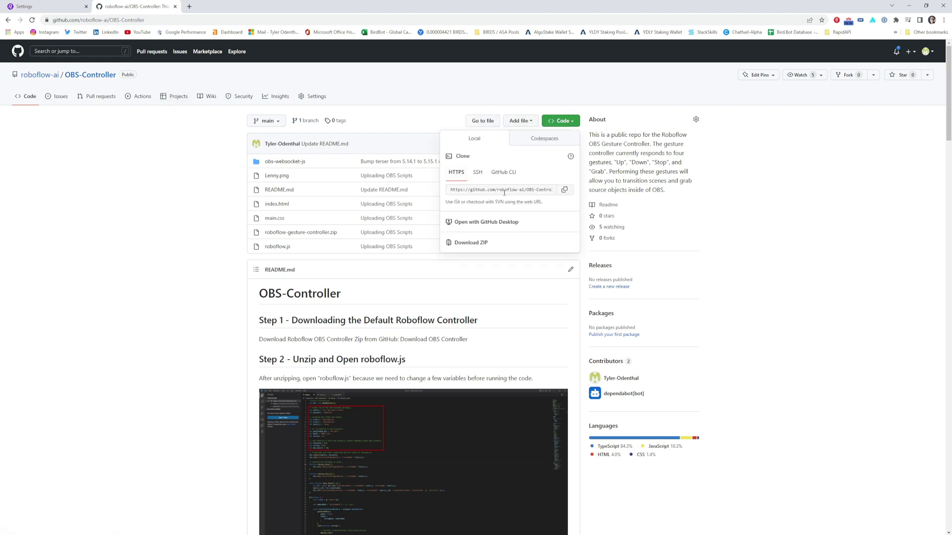
click(480, 244)
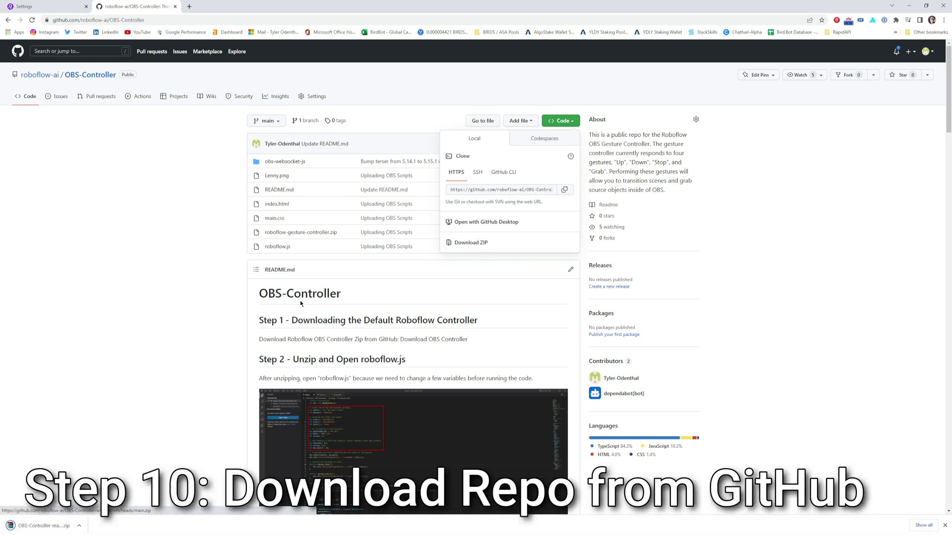
click(155, 532)
click(184, 529)
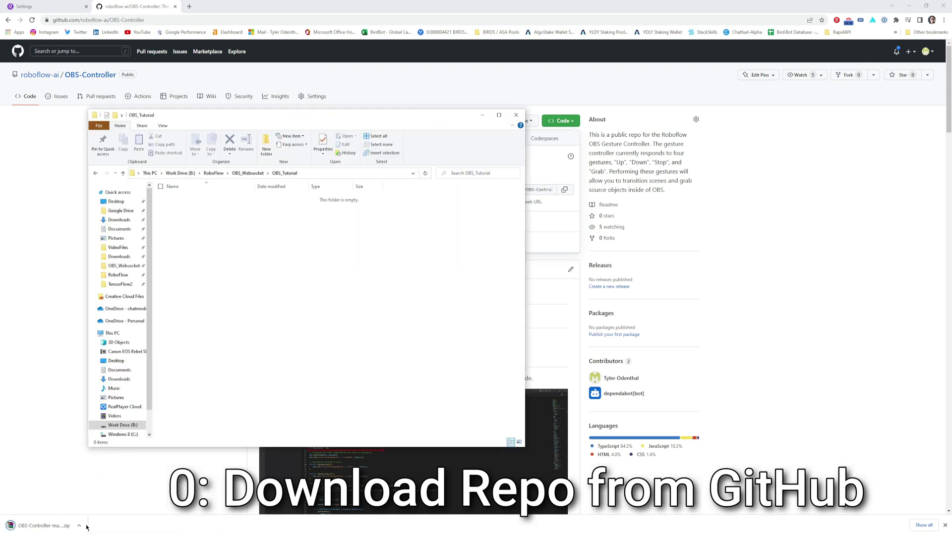
Step: Extract OBS-Controller-main from the downloaded zip into the OBS_Tutorial folder
click(45, 526)
click(155, 531)
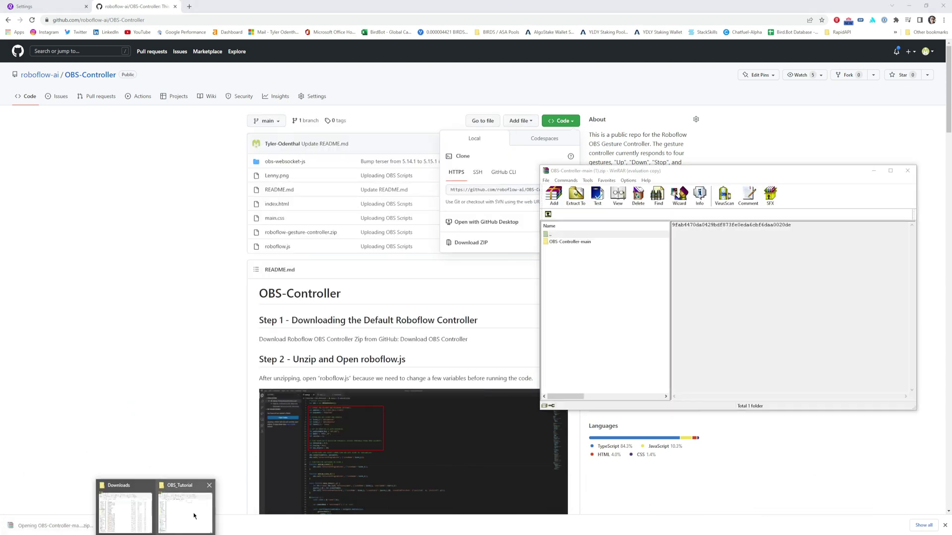
click(187, 516)
click(533, 249)
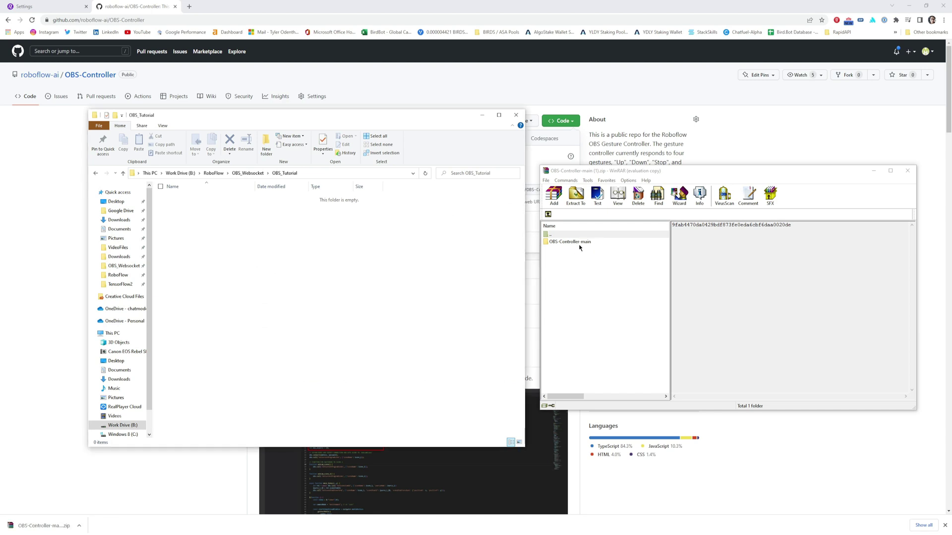
drag(588, 246, 752, 229)
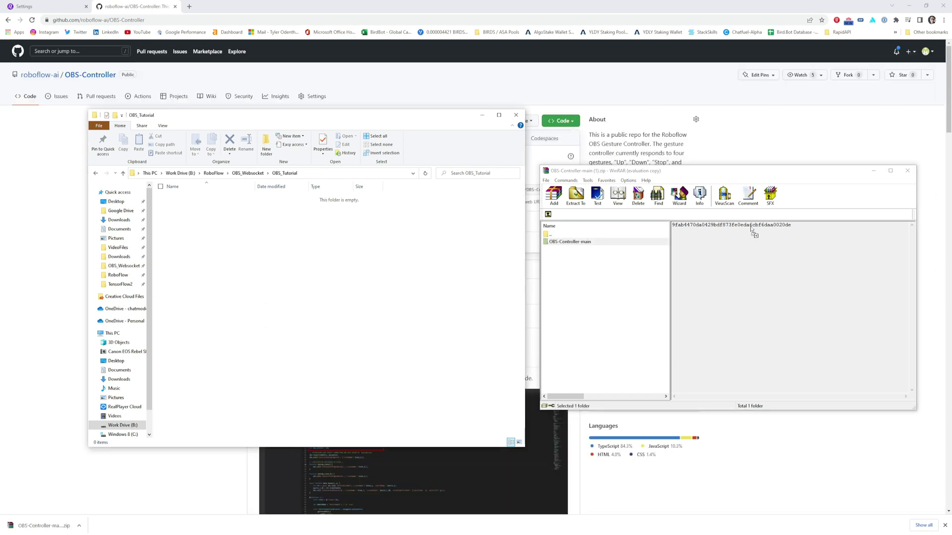
click(907, 170)
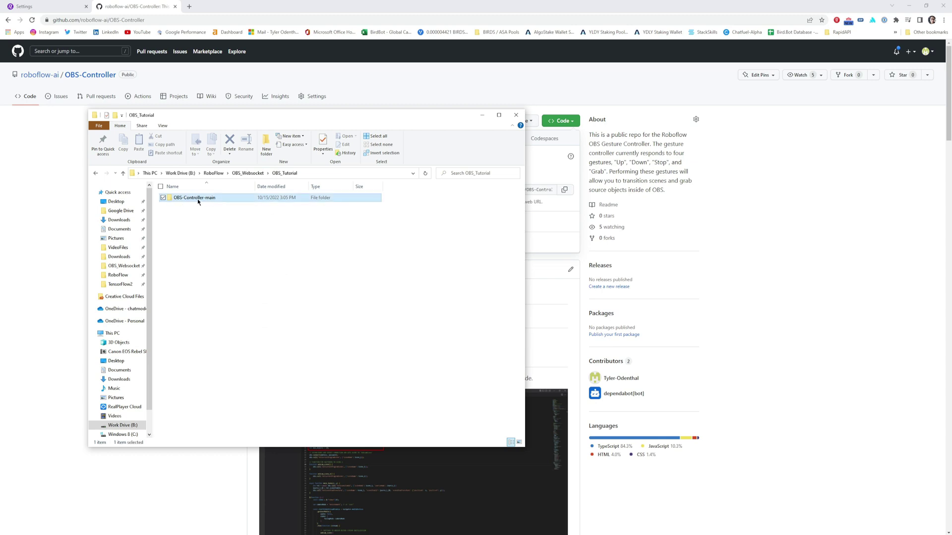
Step: Open OBS-Controller-main's roboflow.js in Visual Studio Code
double_click(198, 201)
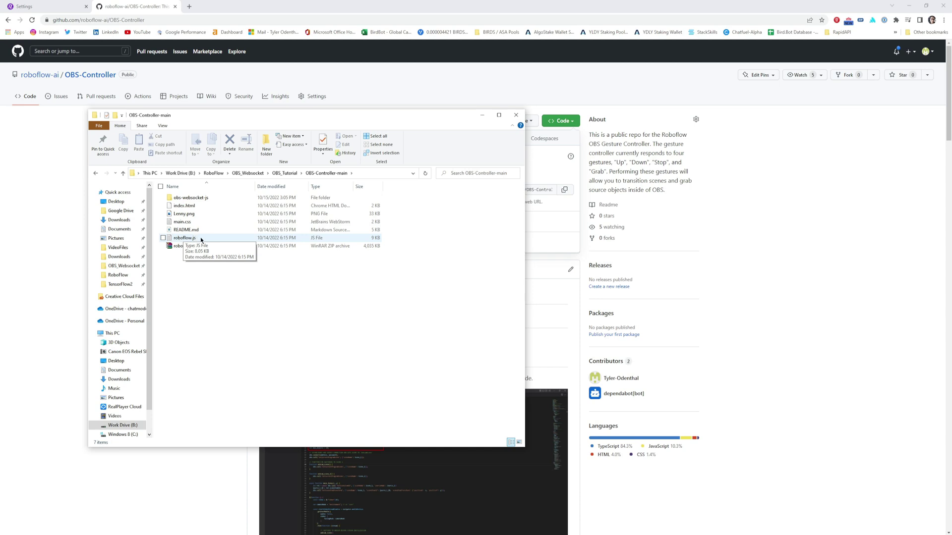
right_click(185, 238)
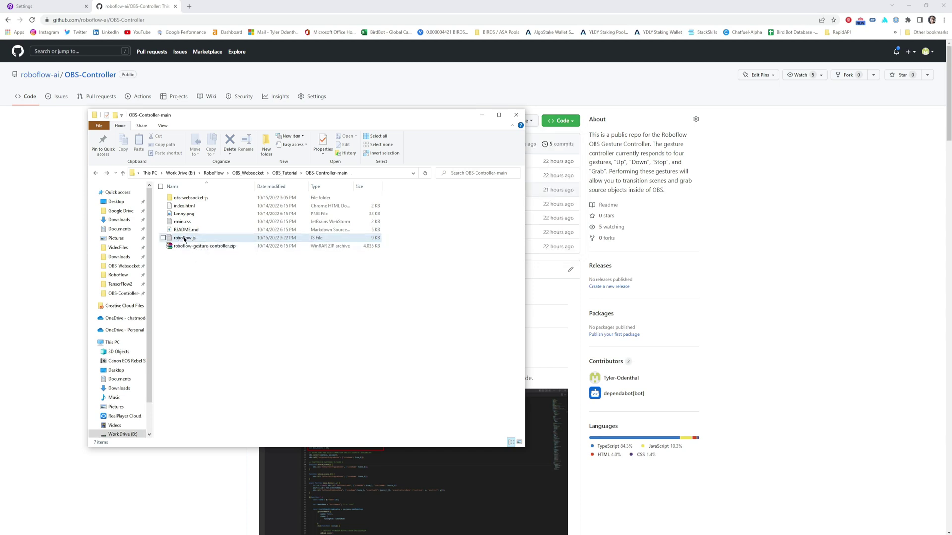
click(200, 268)
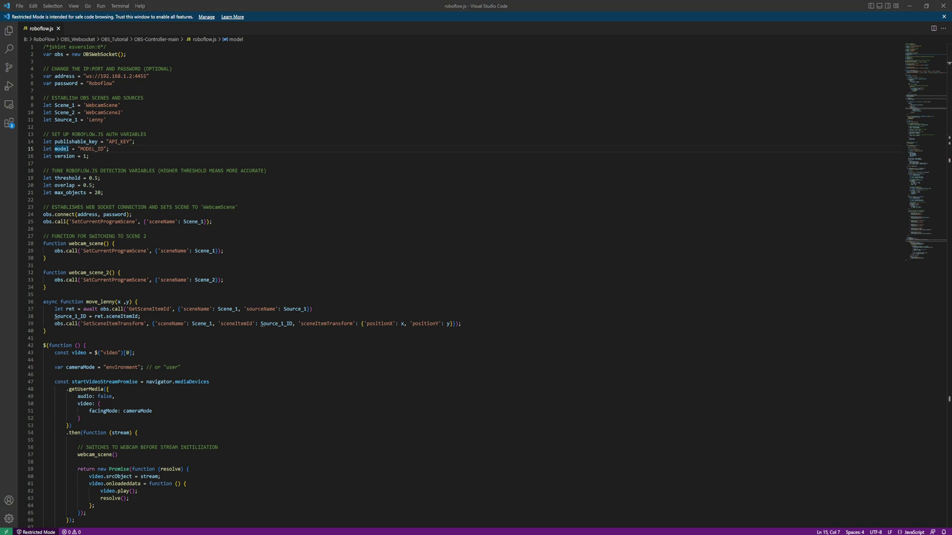
Step: Set model to obs-3 and version to 14, paste the publishable key, and save roboflow.js
double_click(88, 148)
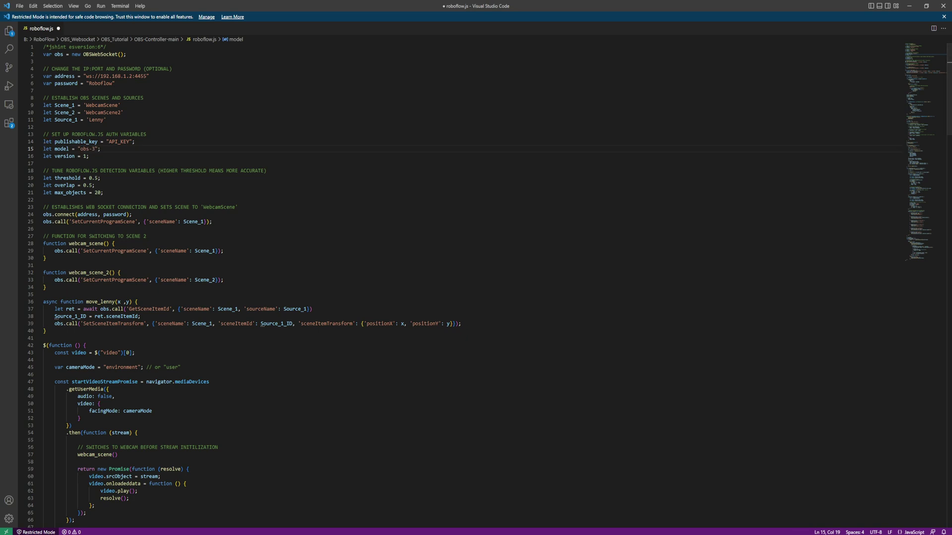
click(83, 156)
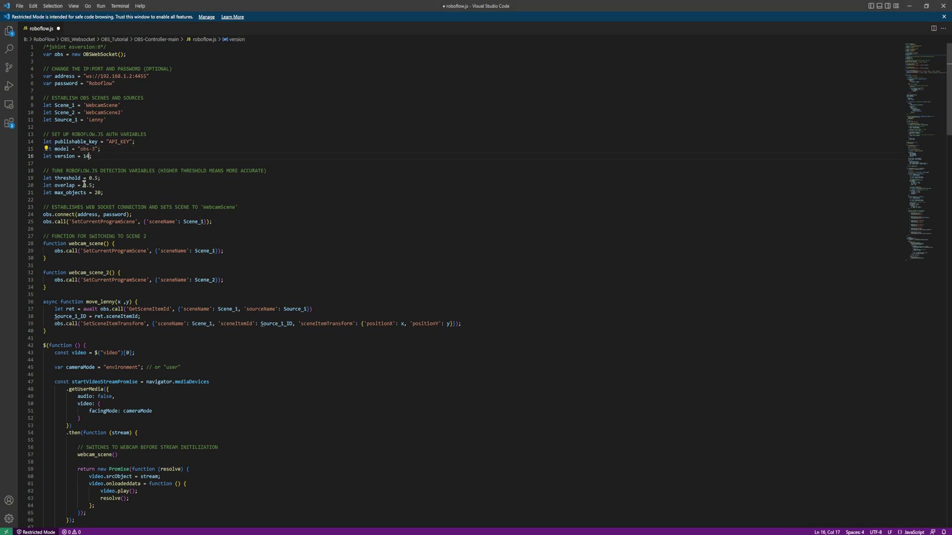
double_click(122, 141)
key(ctrl+v)
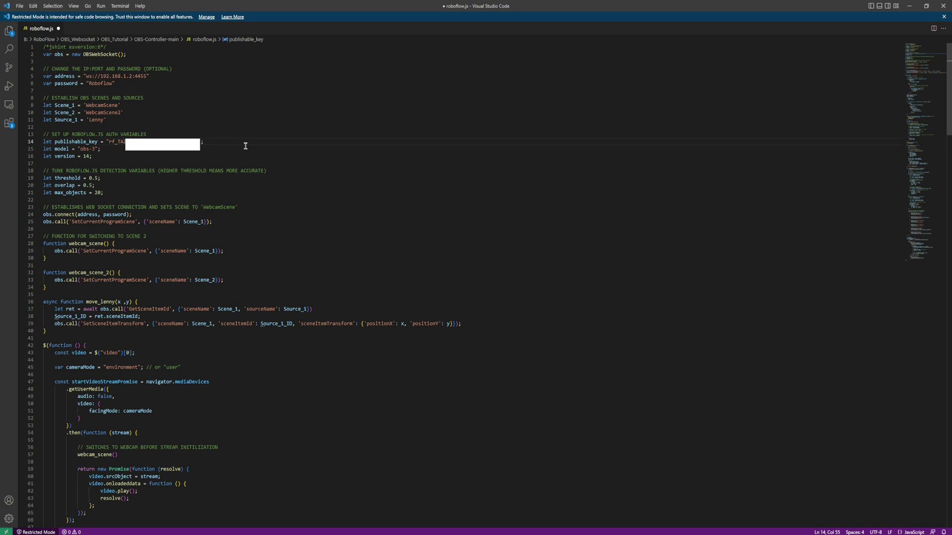
key(ctrl+s)
click(238, 105)
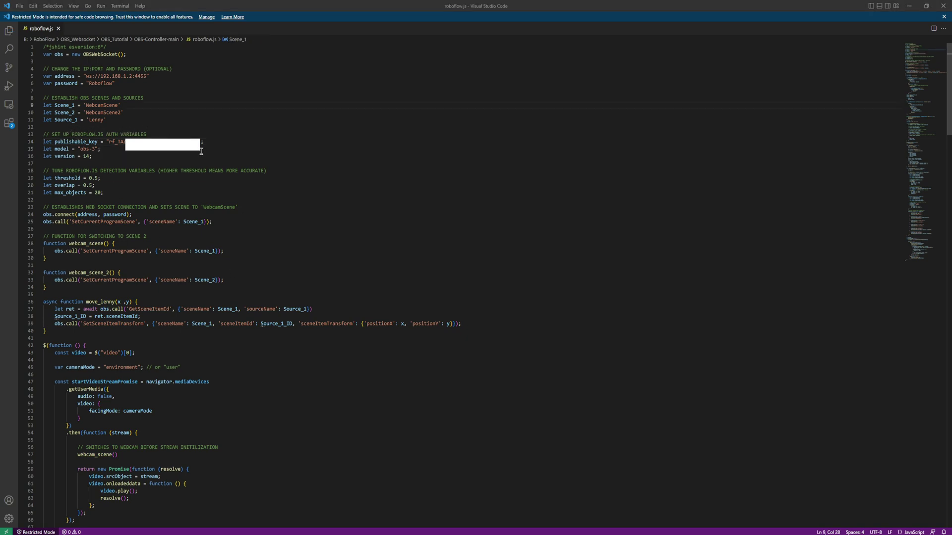
Step: Bring OBS forward and select WebcamScene2 alongside WebcamScene
click(374, 504)
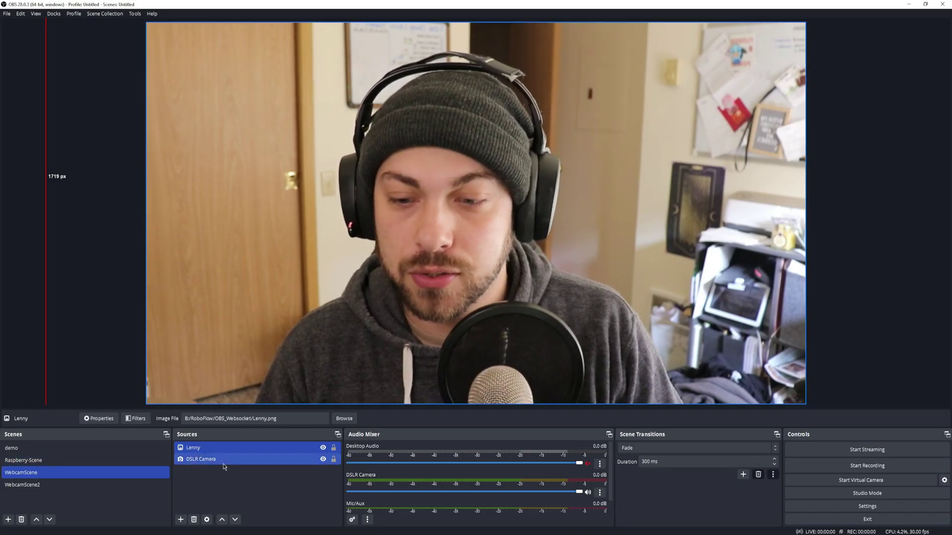
click(219, 484)
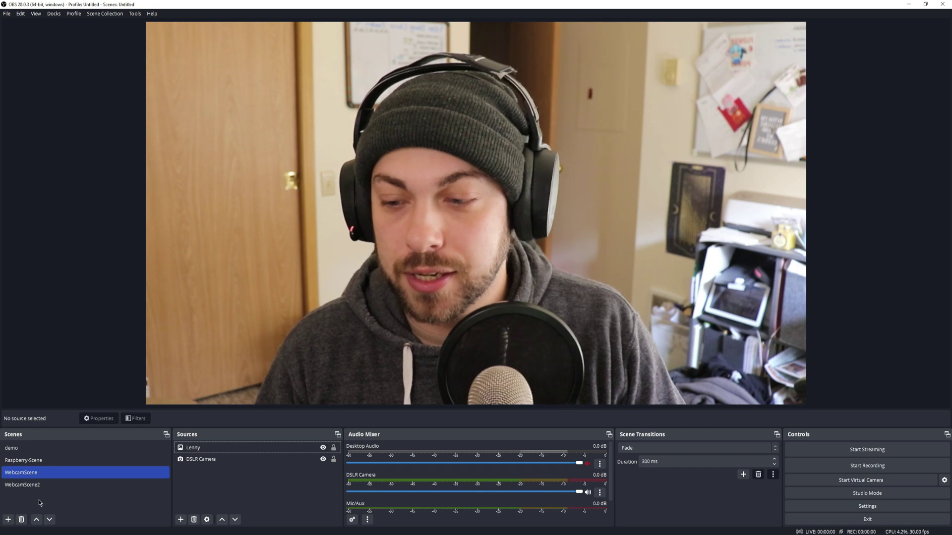
ctrl+click(54, 484)
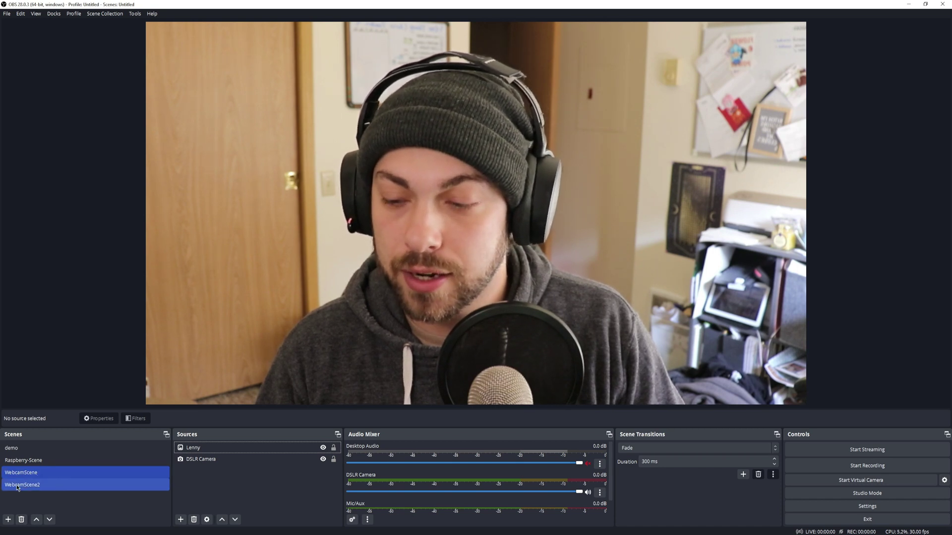
Step: Start a scene named WebcamScene, cancel the duplicate, and select the Lenny source
right_click(60, 504)
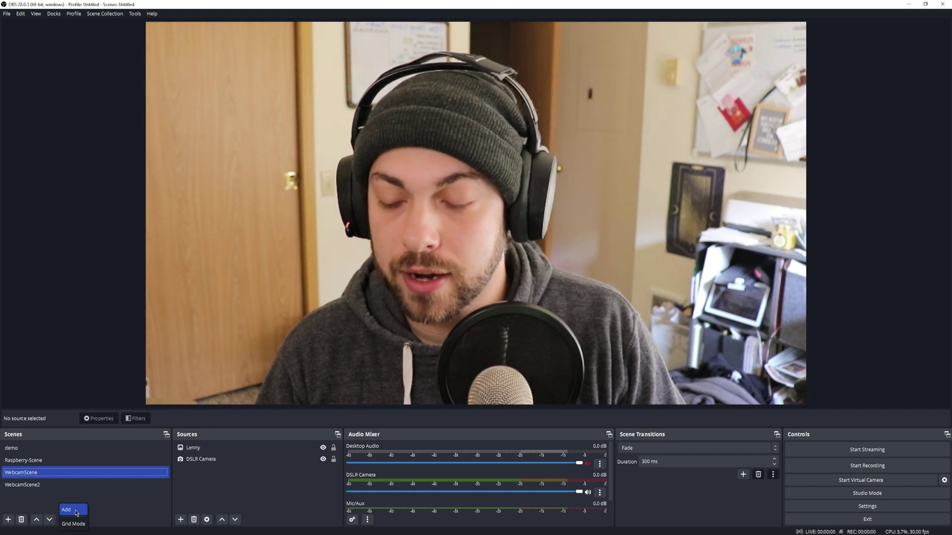
click(76, 512)
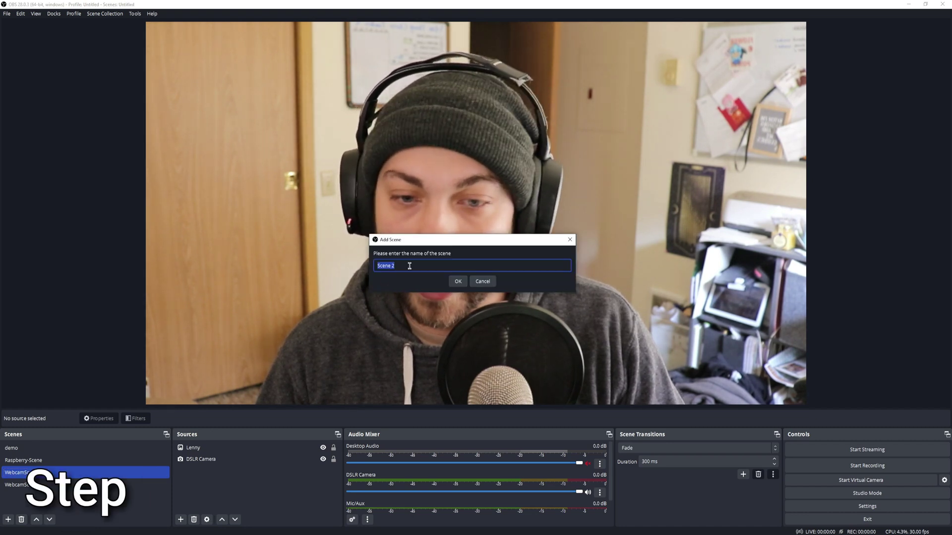
text(Web)
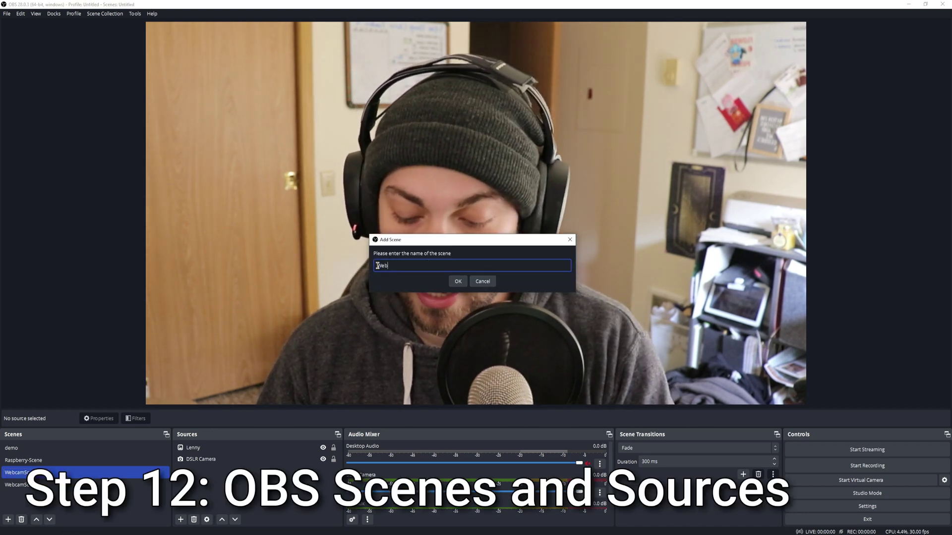
text(camScene)
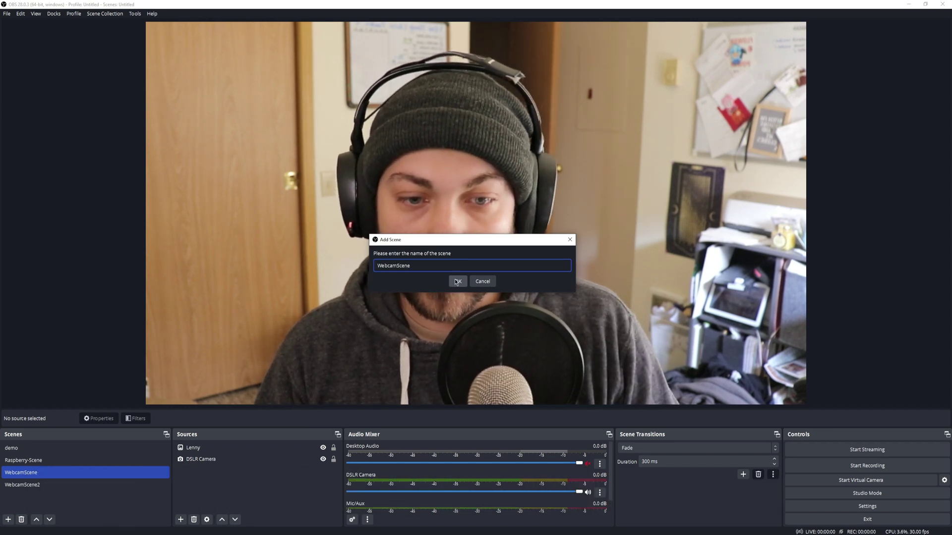
click(482, 281)
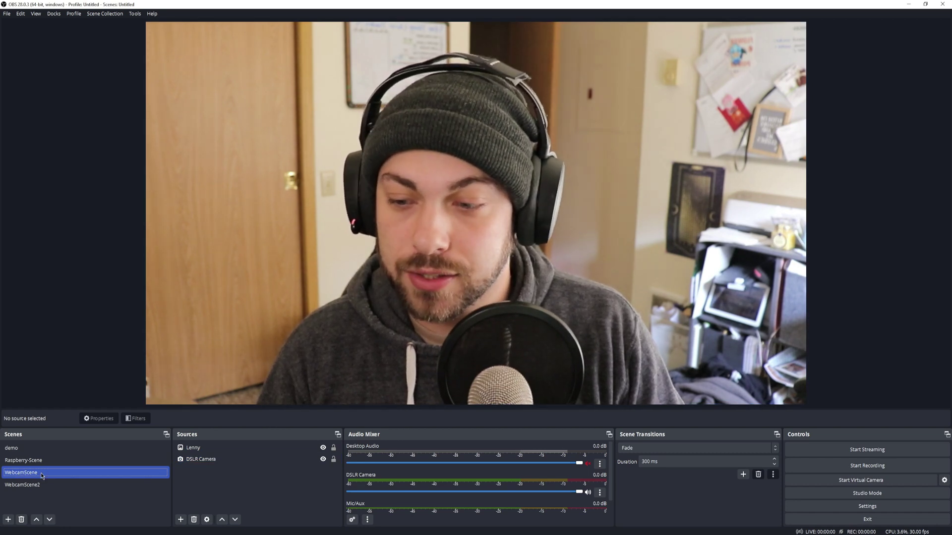
click(201, 461)
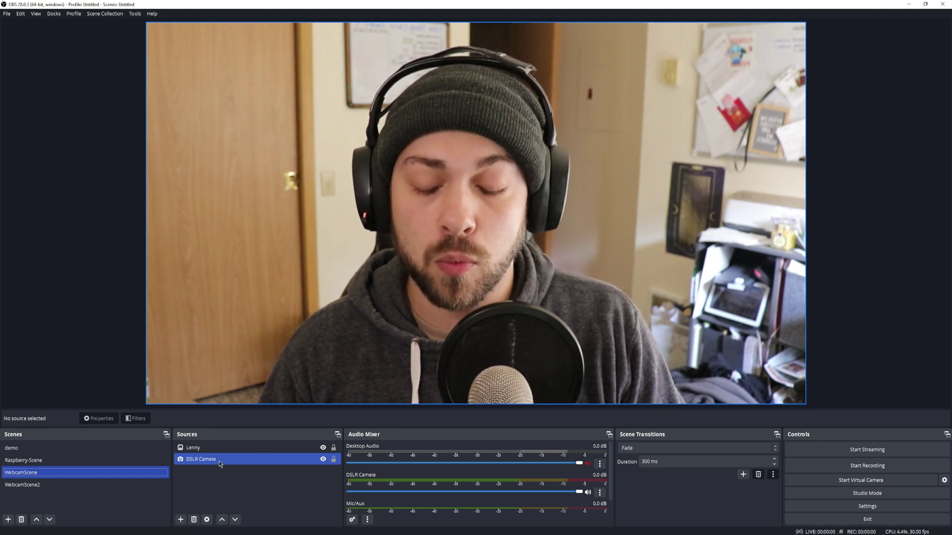
click(193, 448)
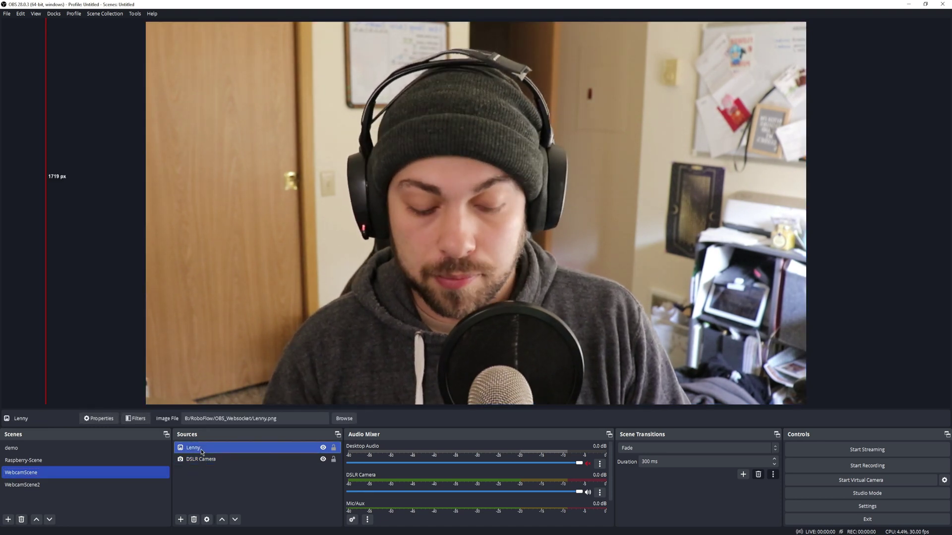
Step: Remove the old Lenny source and create a new Image source named Lenny
key(Delete)
click(496, 278)
right_click(250, 465)
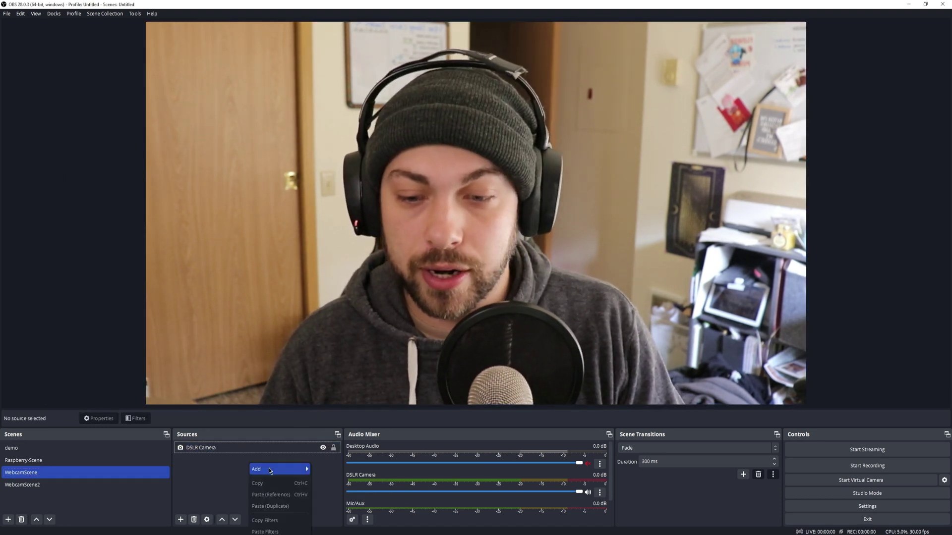
mouse_move(269, 469)
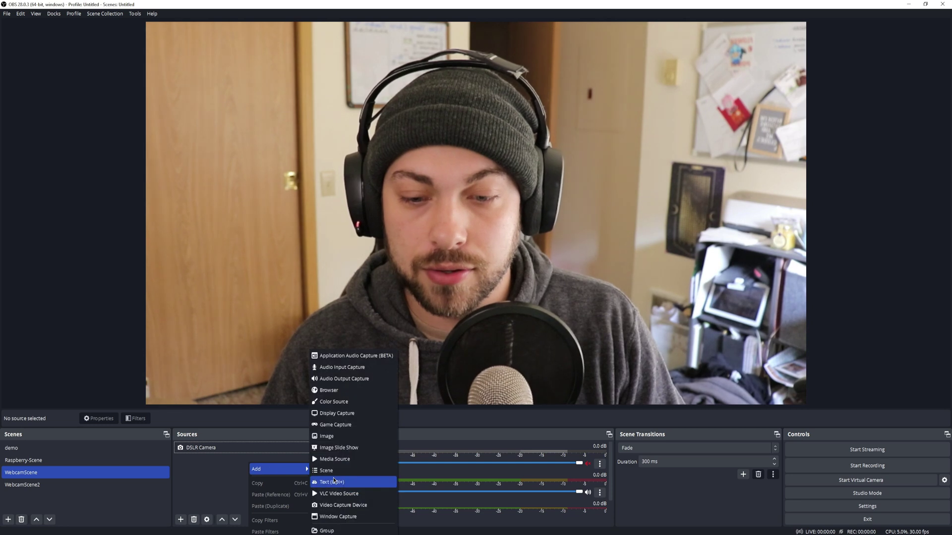
click(328, 436)
text(Lenny)
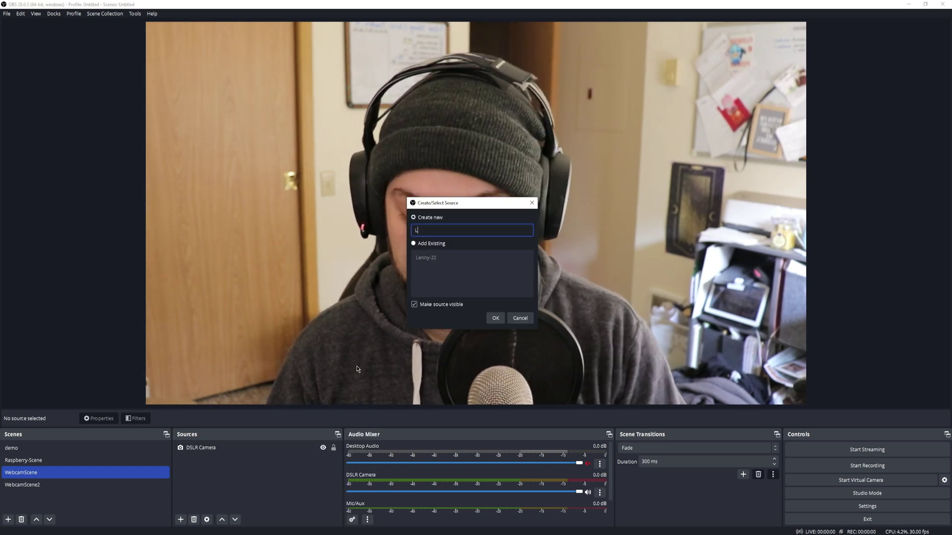
click(495, 318)
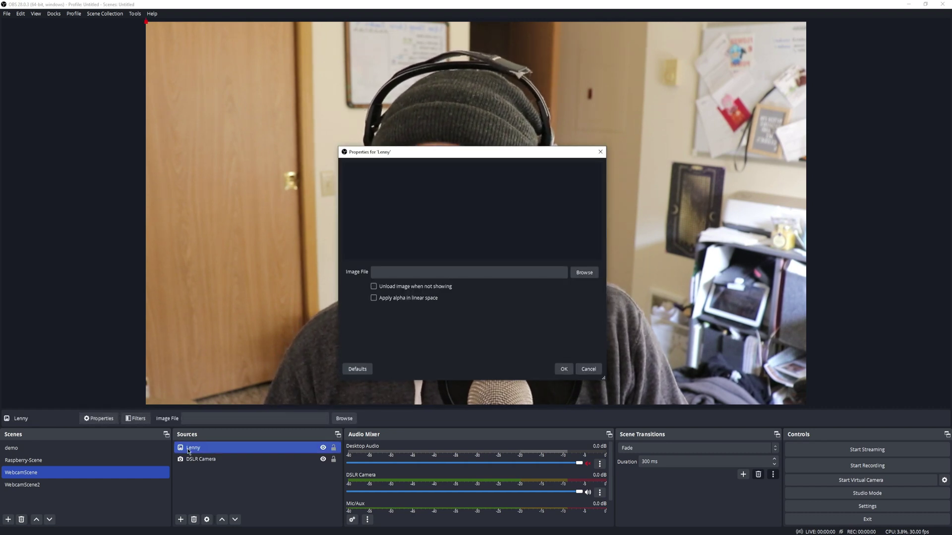
Step: Load OBS-Controller-main/Lenny.png into Lenny and park it just off the canvas's left edge
click(582, 274)
double_click(427, 225)
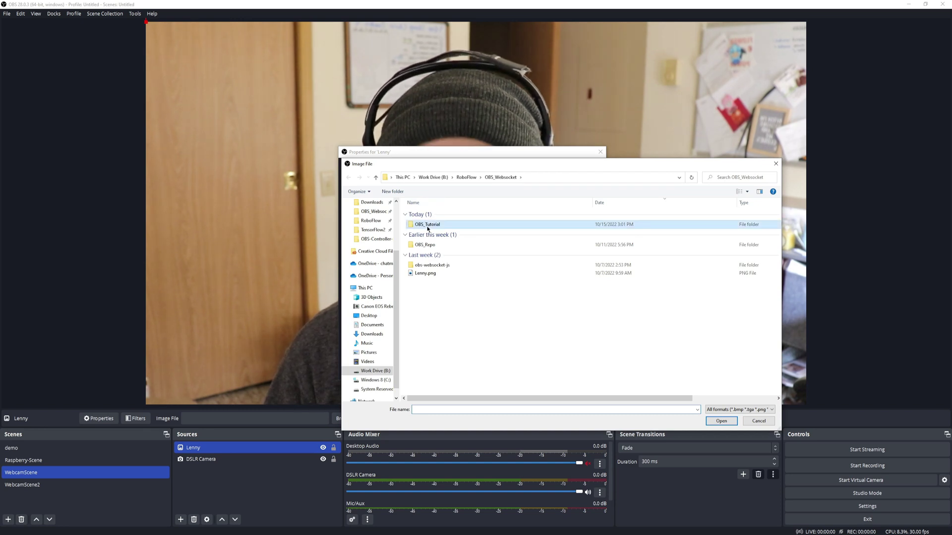
click(437, 216)
double_click(436, 217)
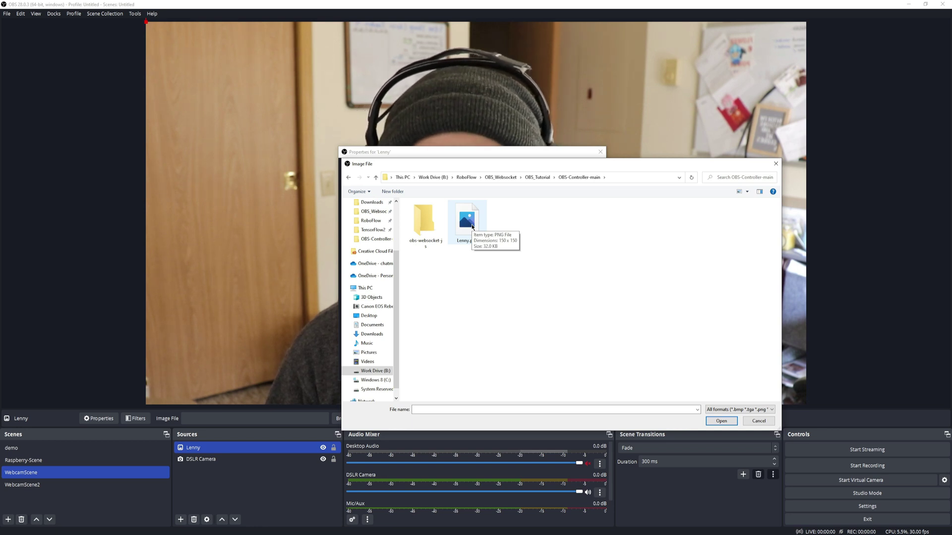
double_click(467, 220)
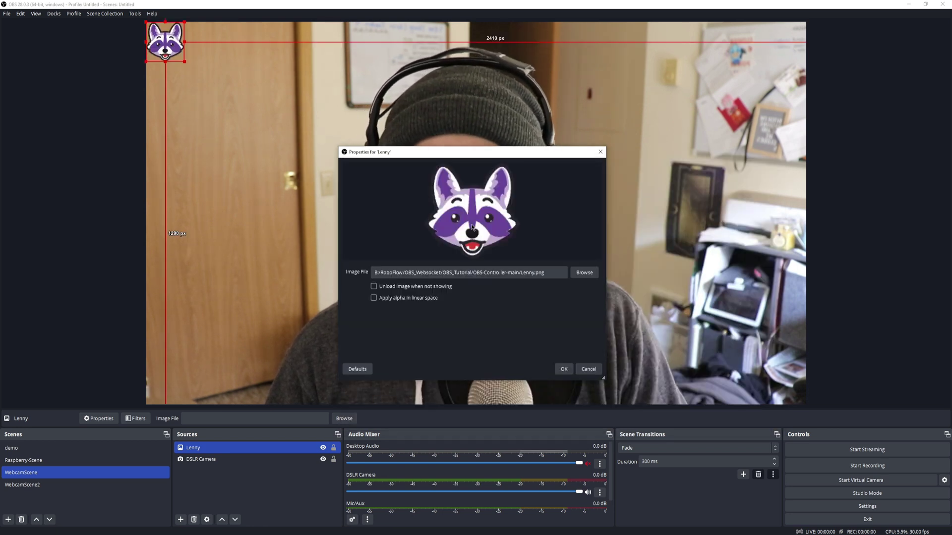
click(564, 369)
drag(166, 47, 100, 206)
click(104, 167)
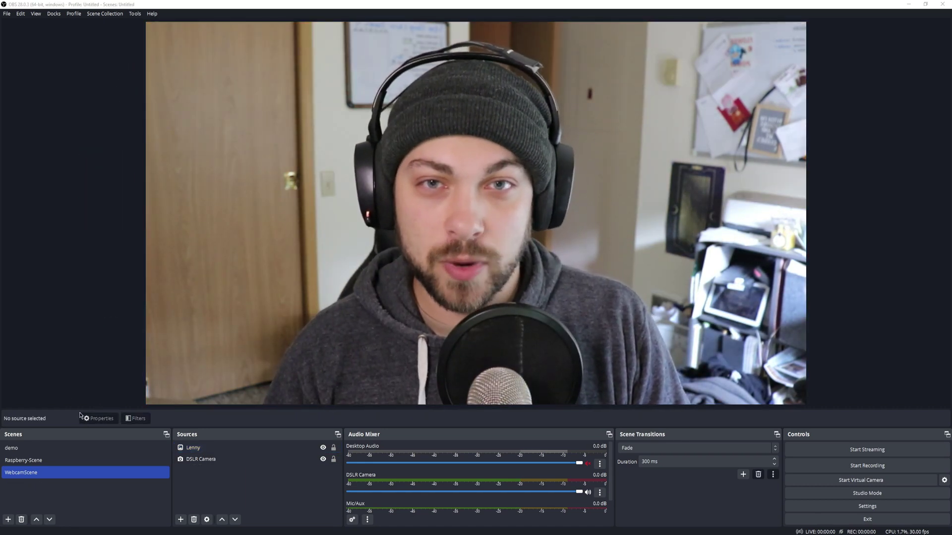
Step: Add a new scene named WebcamScene2
click(8, 520)
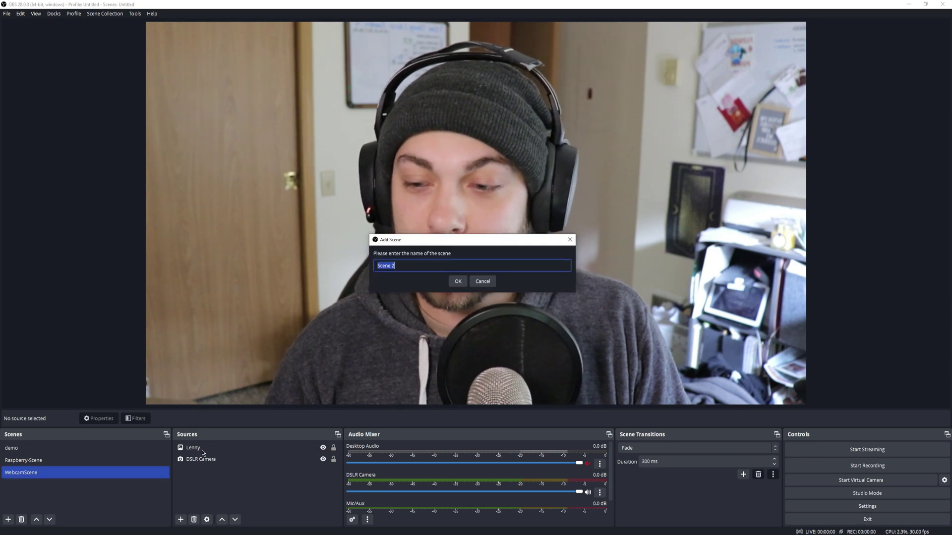
text(We)
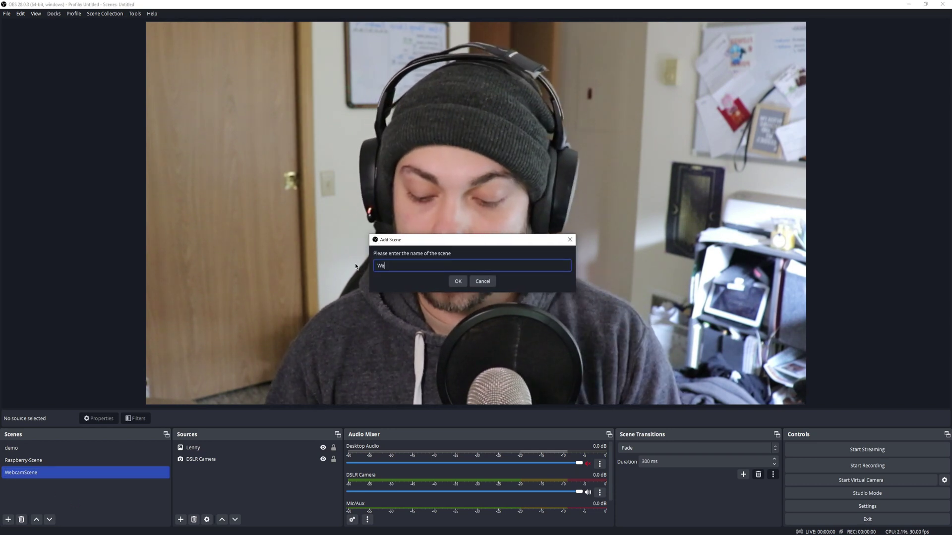
text(bcamSce)
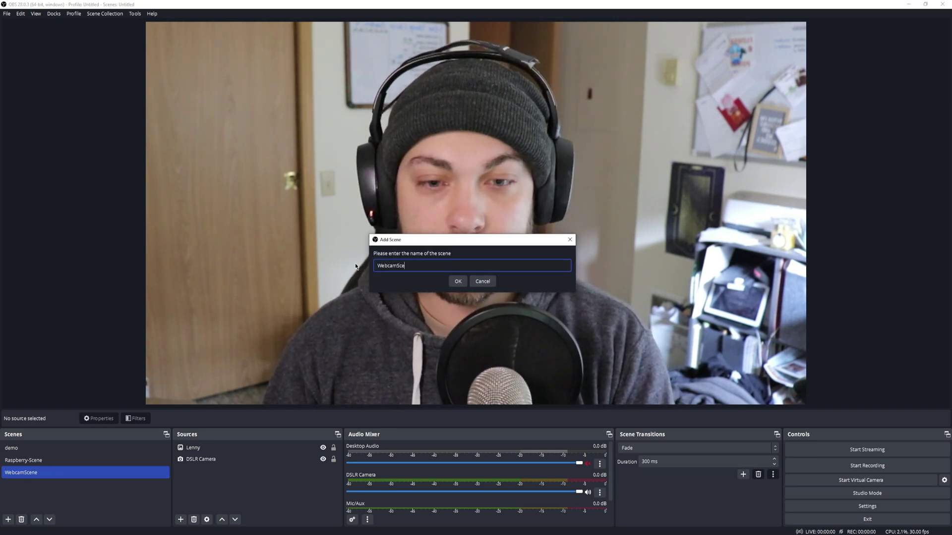
text(ne2)
key(Return)
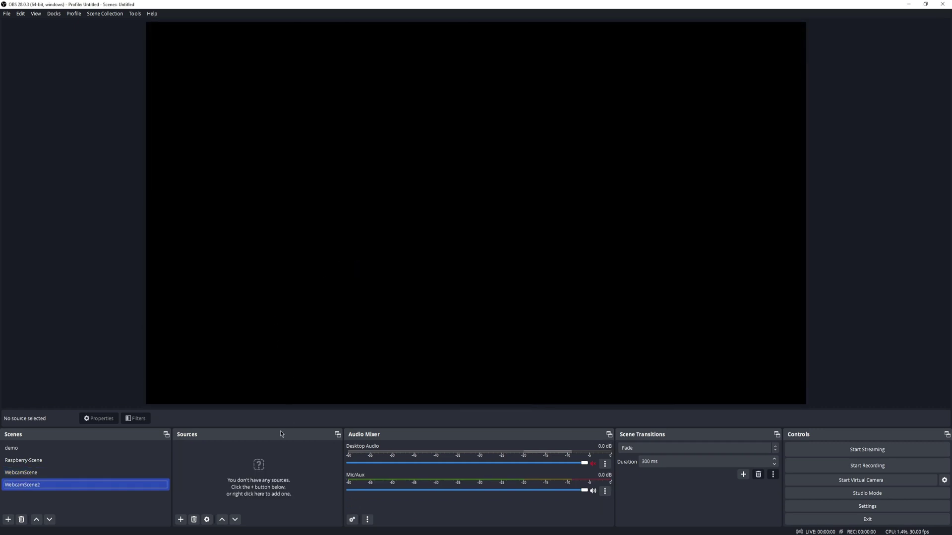
Step: Add a Video Capture Device source Webcam2 using the NexiGo N930AF FHD webcam
right_click(258, 453)
mouse_move(275, 465)
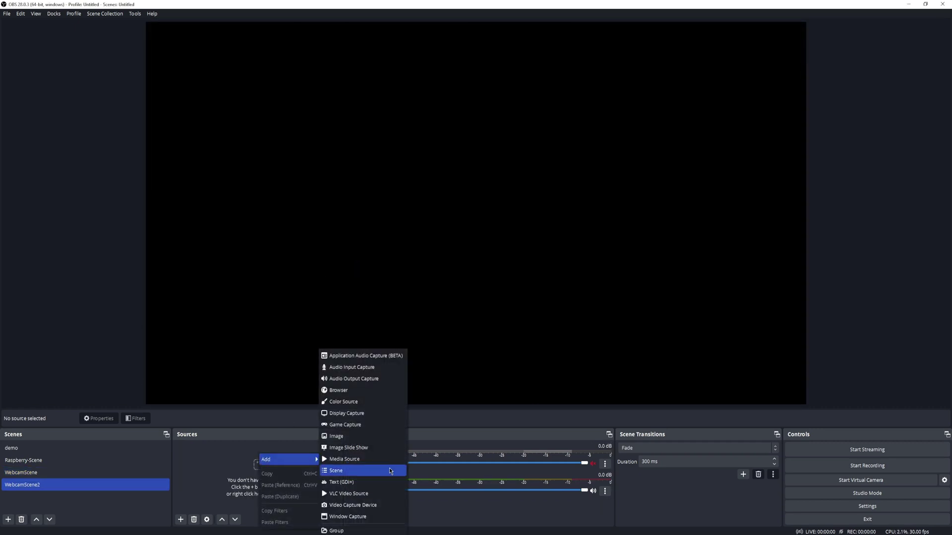
click(374, 508)
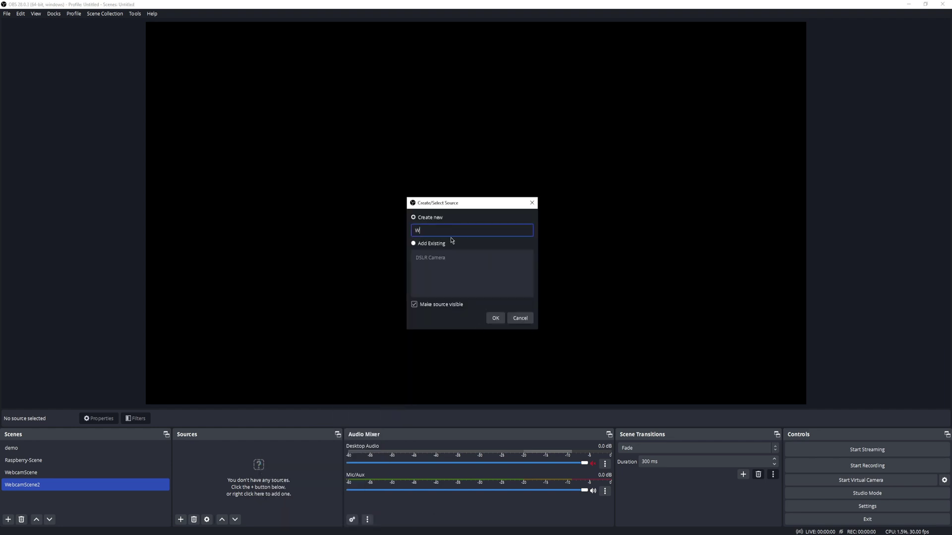
key(Return)
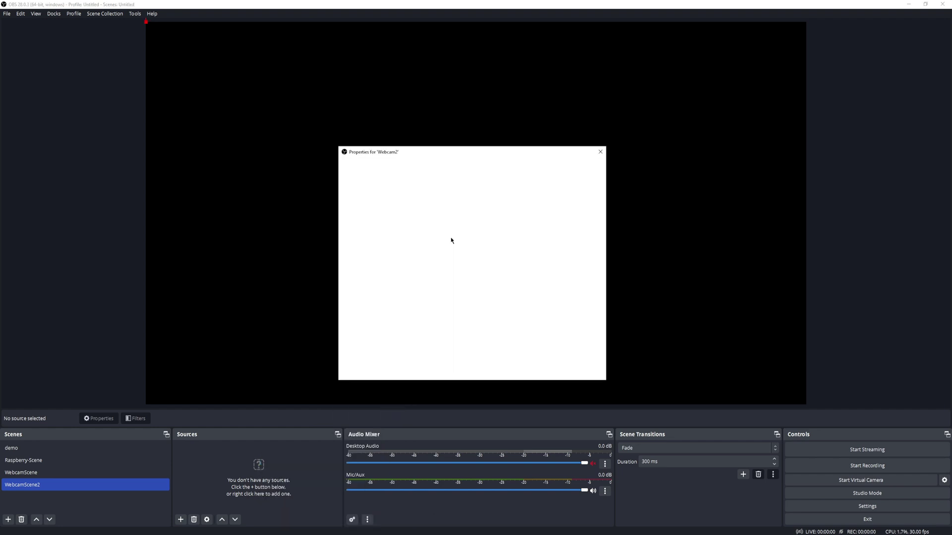
click(426, 272)
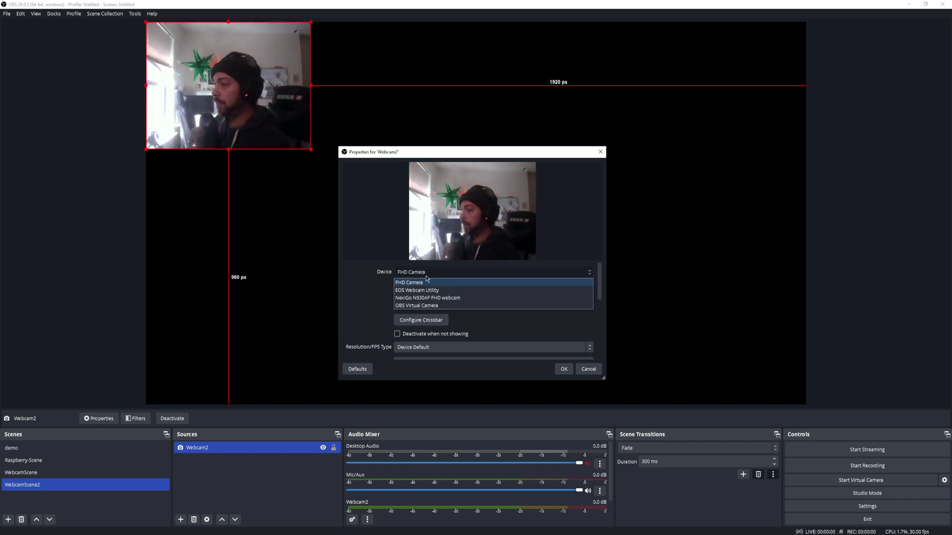
click(425, 298)
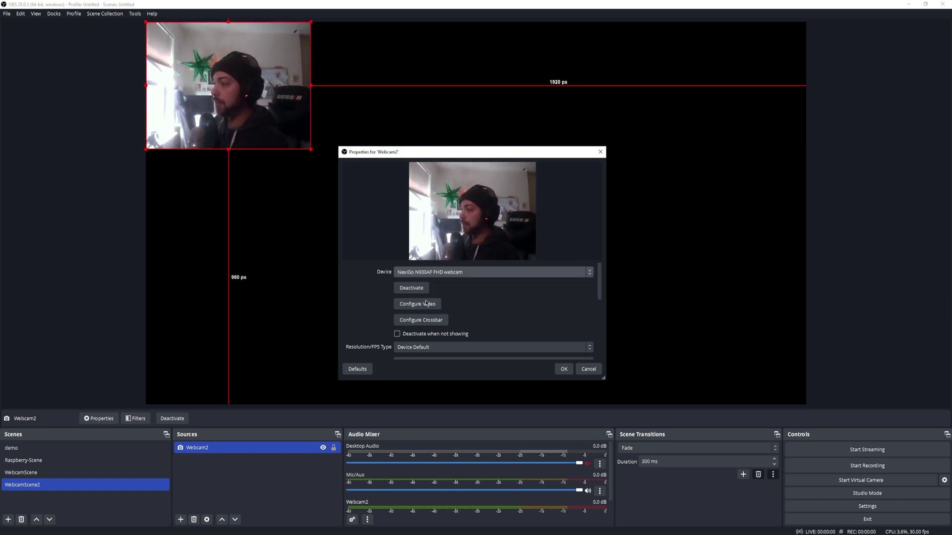
click(569, 370)
Step: Fit Webcam2 to the whole canvas, then return to WebcamScene
right_click(272, 105)
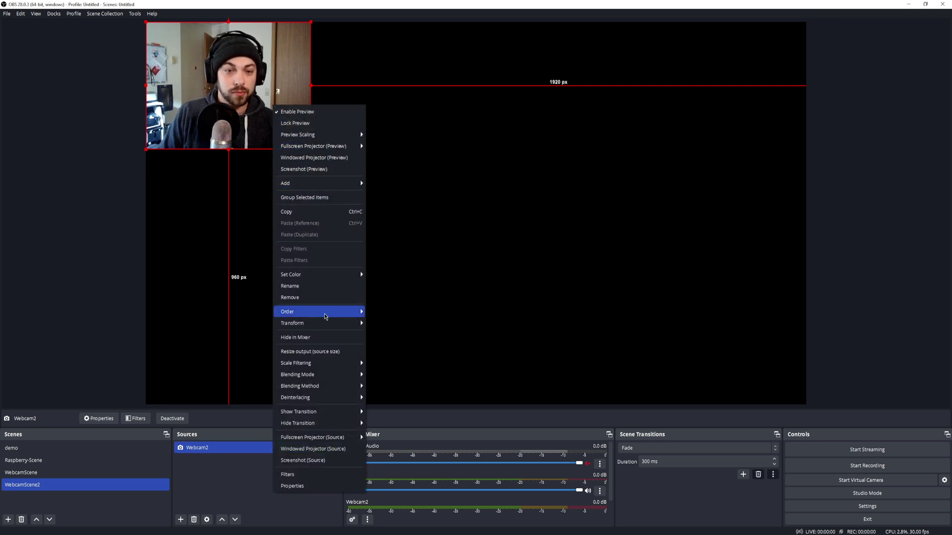
mouse_move(320, 323)
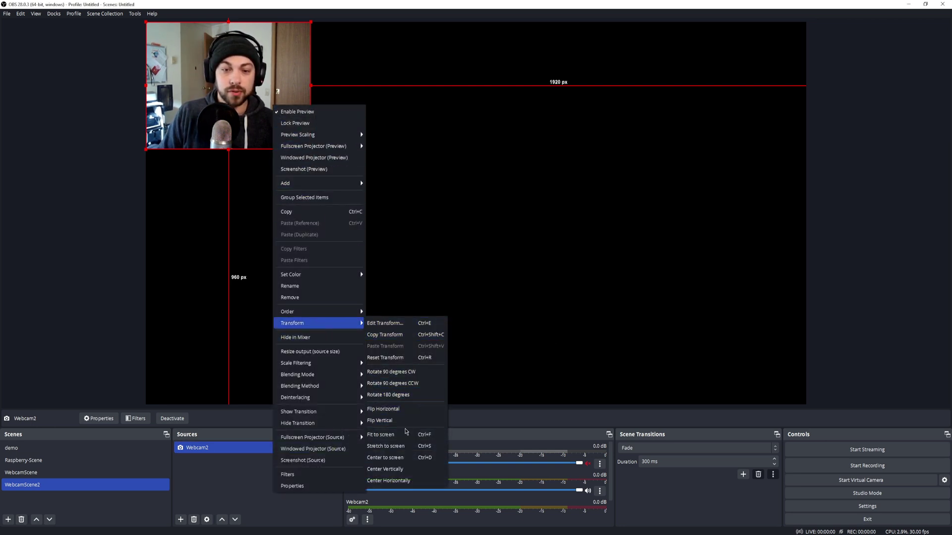
click(402, 434)
click(264, 480)
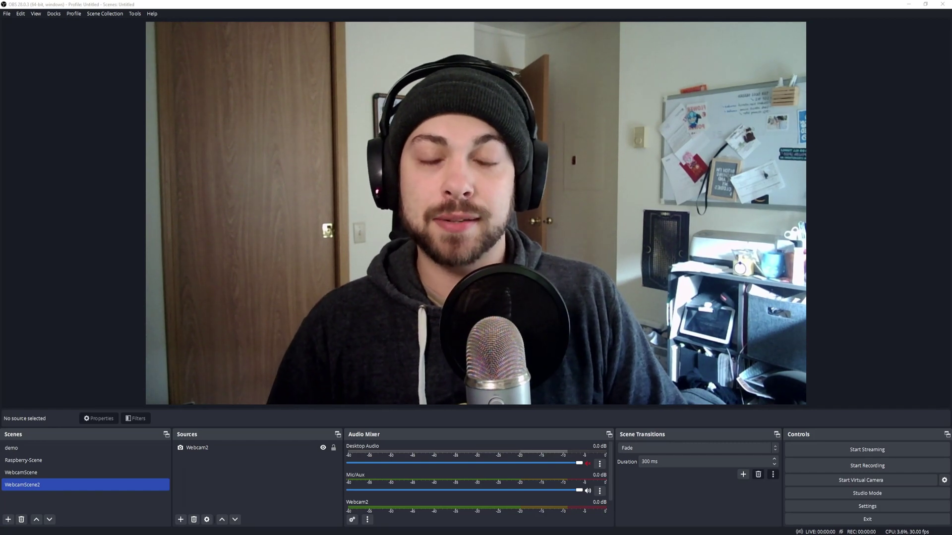
click(45, 472)
click(197, 449)
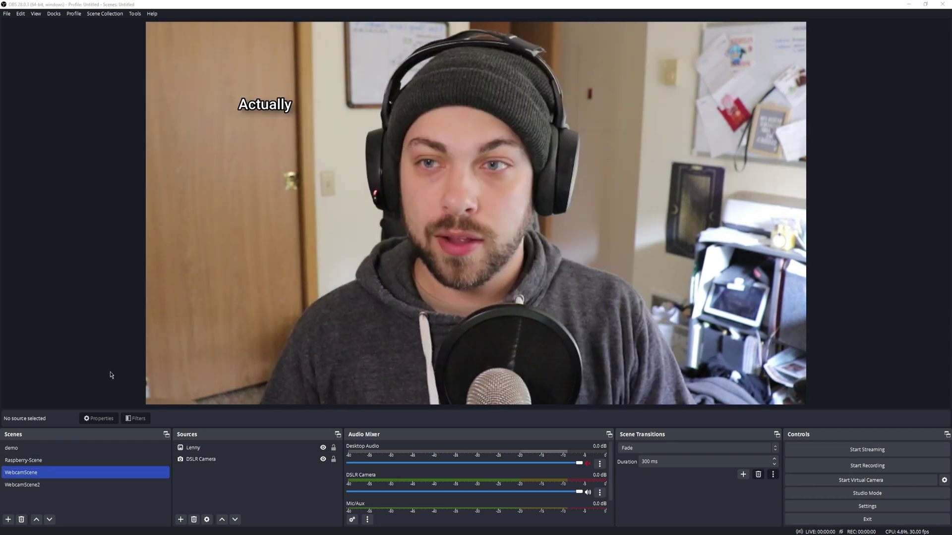
click(134, 15)
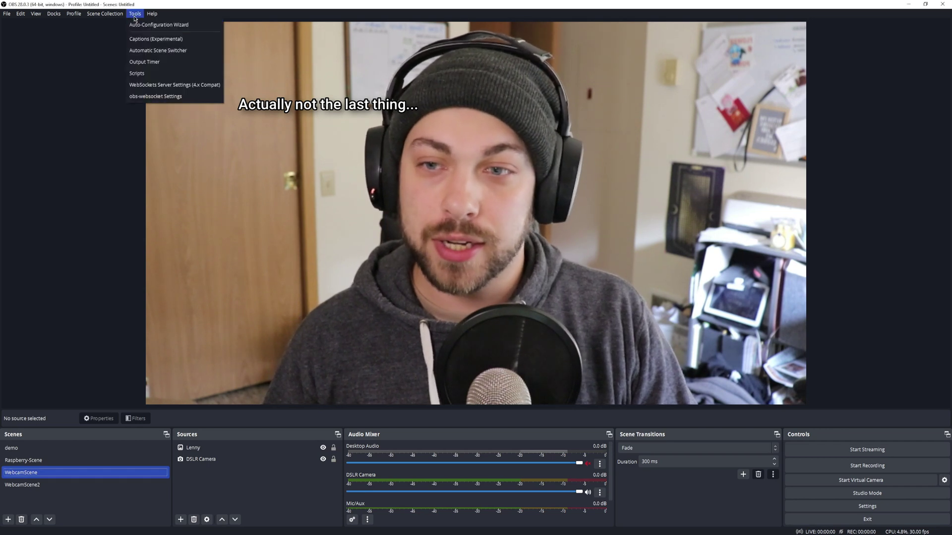
click(157, 97)
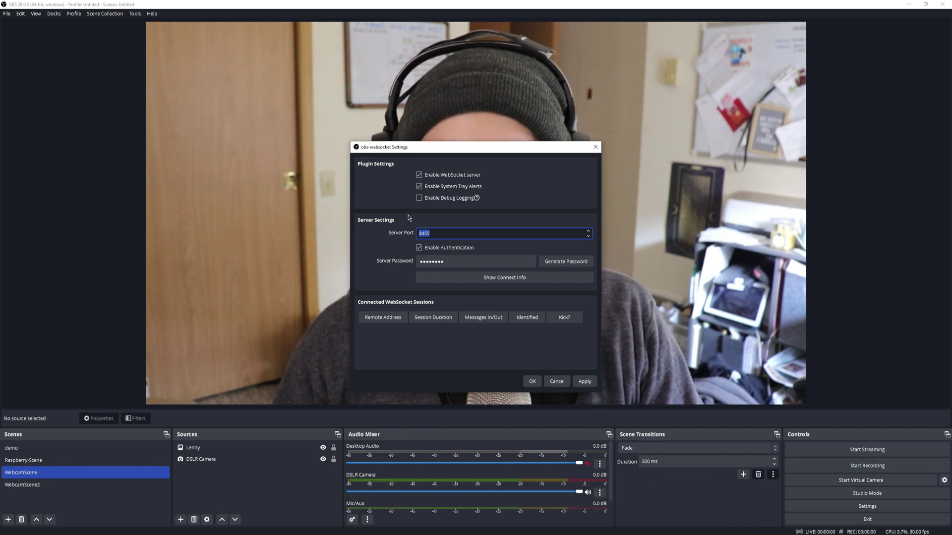
click(460, 277)
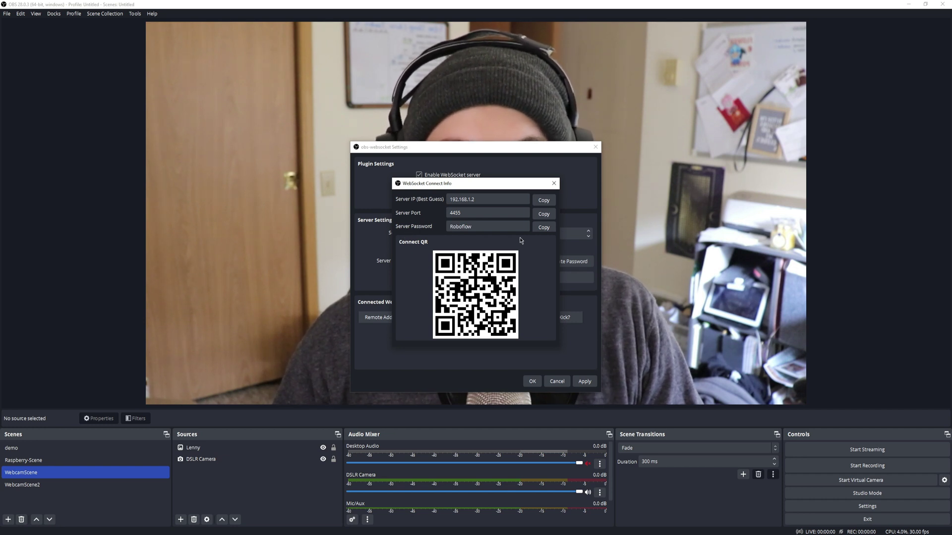
key(Escape)
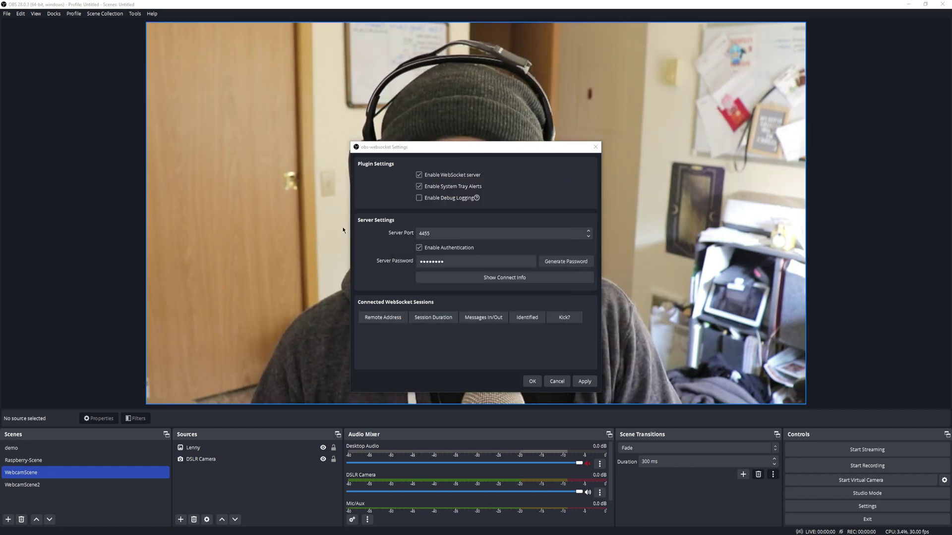
click(439, 263)
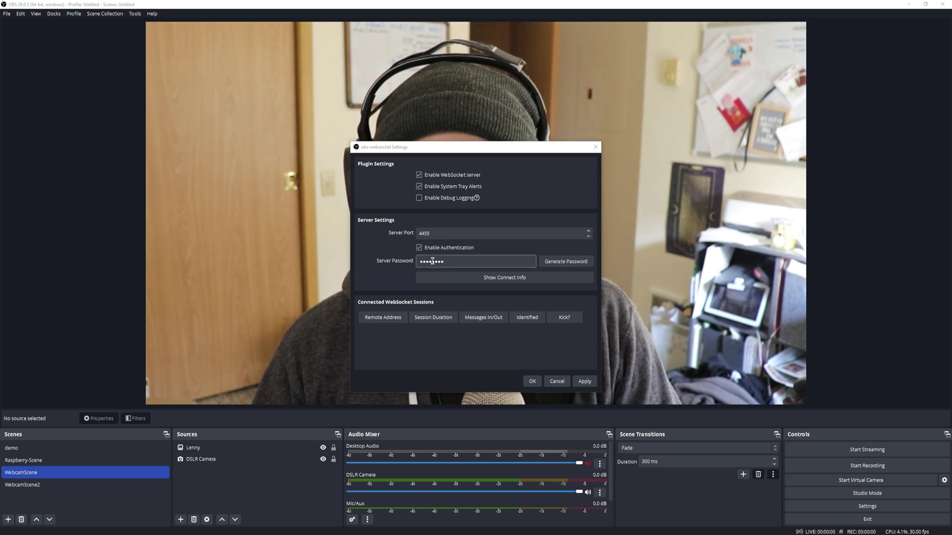
click(532, 381)
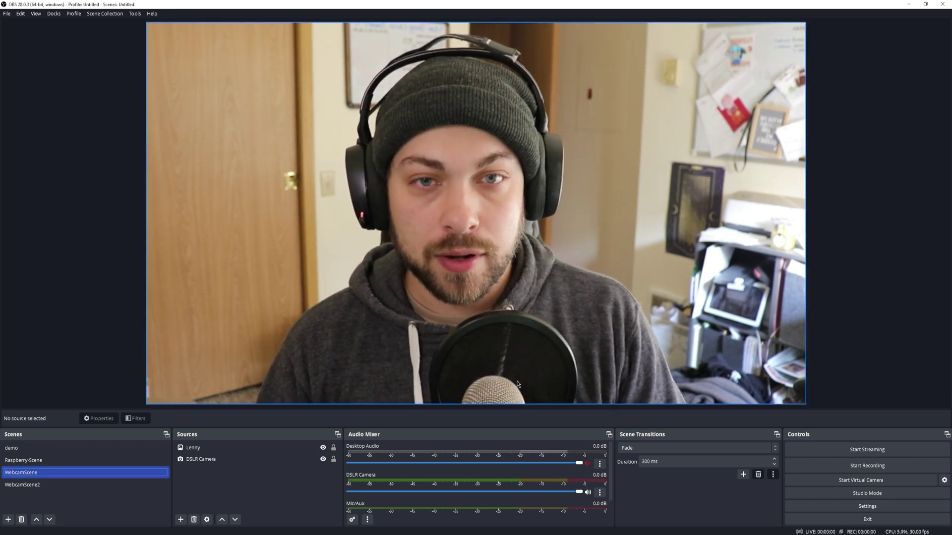
Step: Verify roboflow.js's address ws://192.168.1.2:4455 and WebSocket password against OBS, then save
click(320, 534)
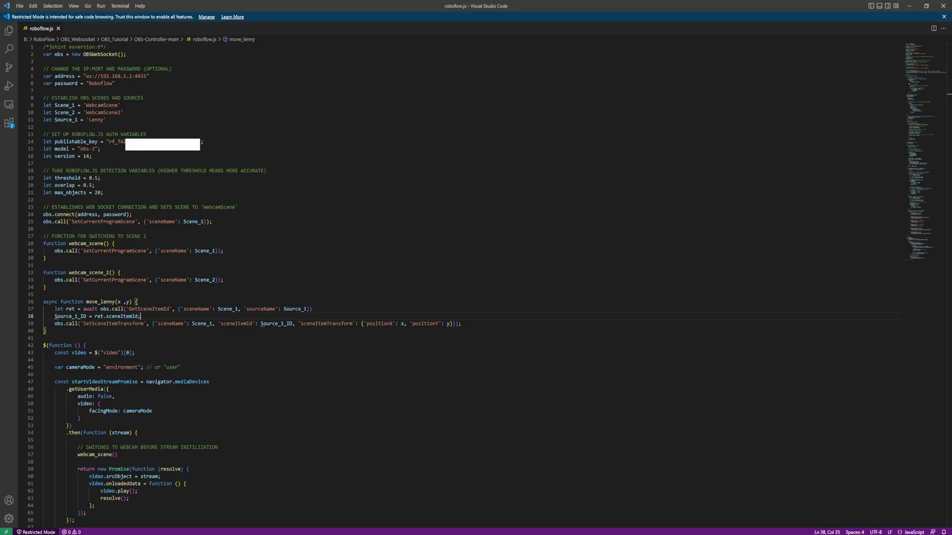
key(ctrl+z)
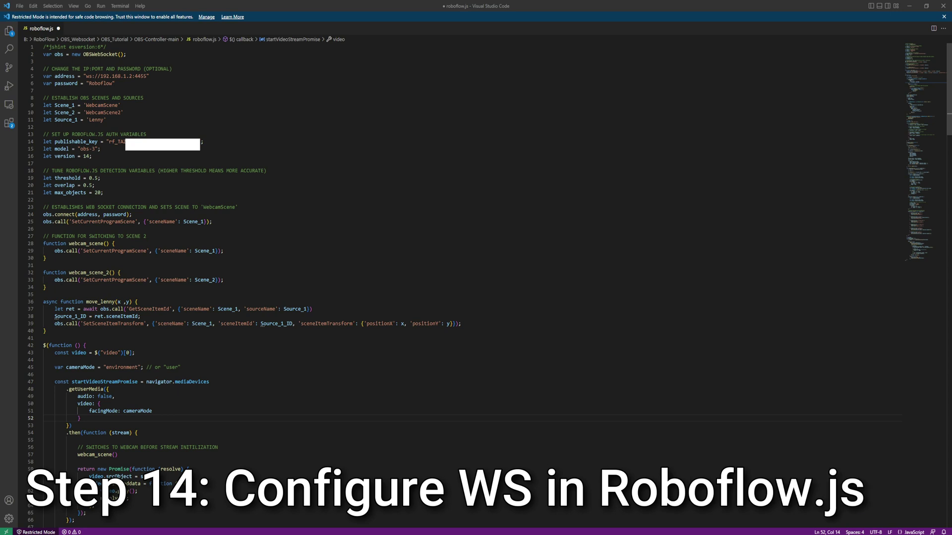
drag(100, 77, 108, 76)
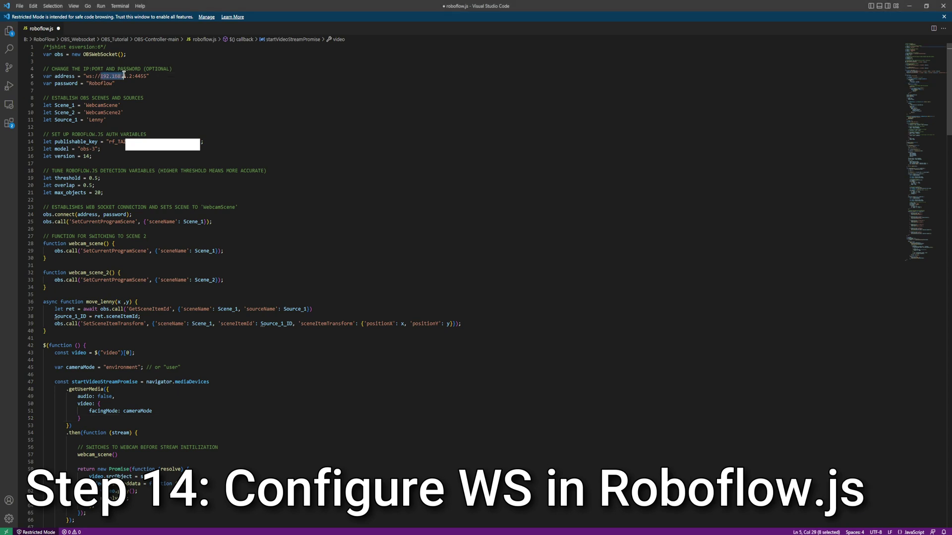
drag(125, 74, 130, 75)
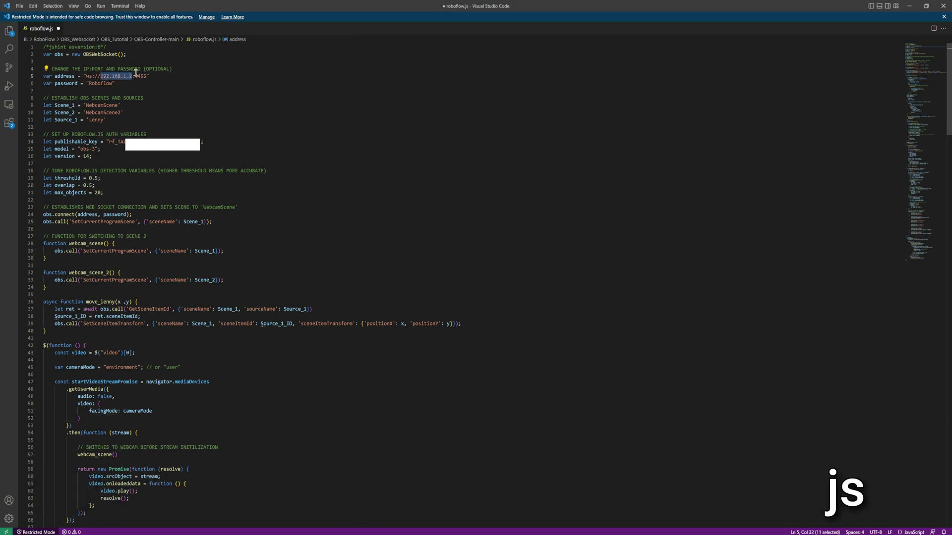
key(Escape)
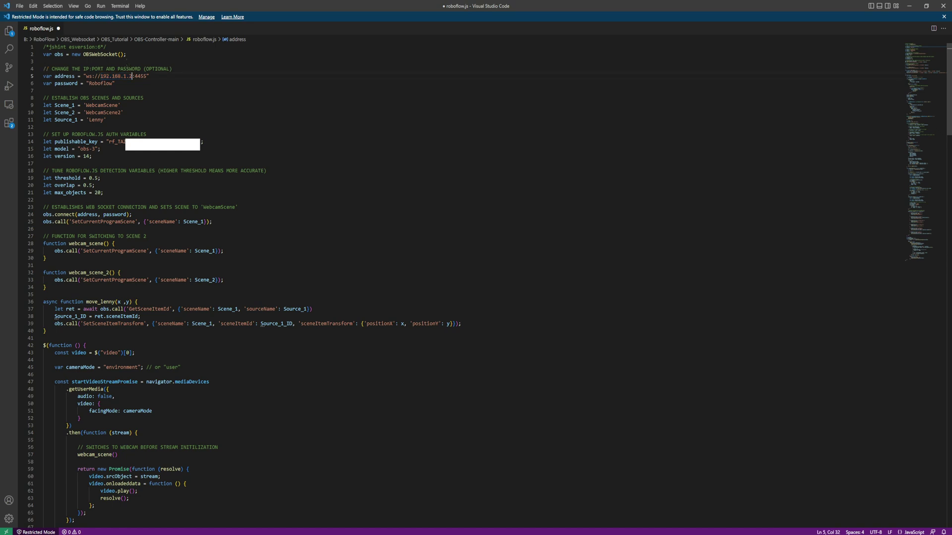
click(148, 77)
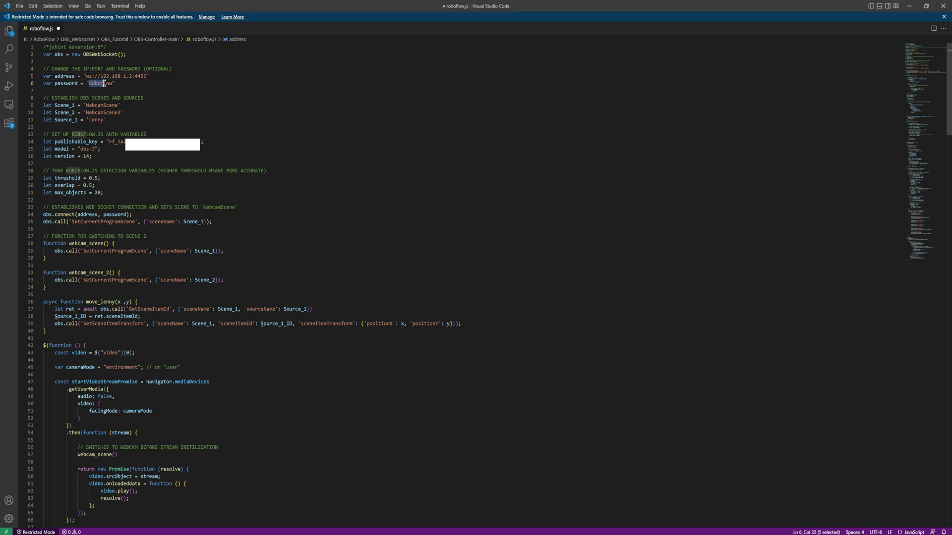
drag(90, 83, 111, 83)
key(Right)
click(106, 62)
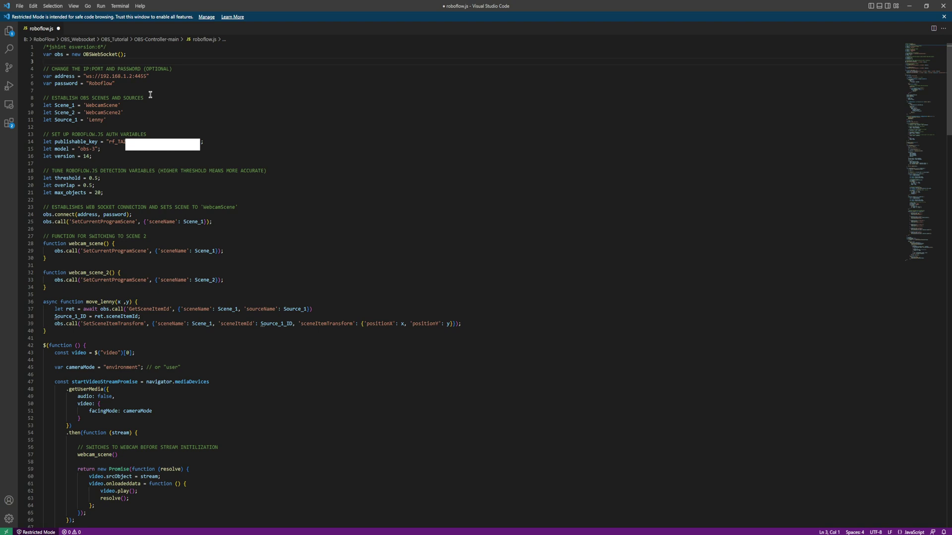
click(182, 191)
key(ctrl+s)
key(alt+Tab)
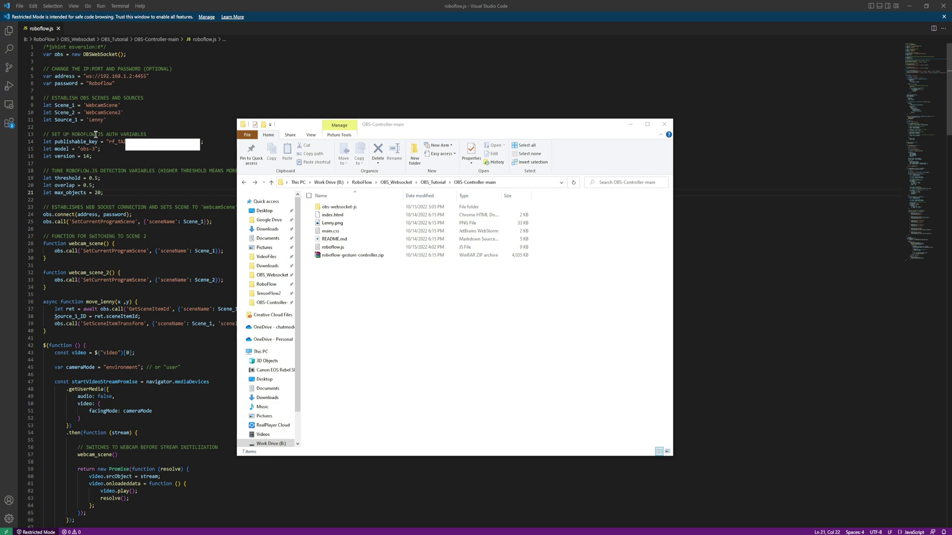
Step: Launch OBS-Controller-main's index.html in Chrome
double_click(333, 217)
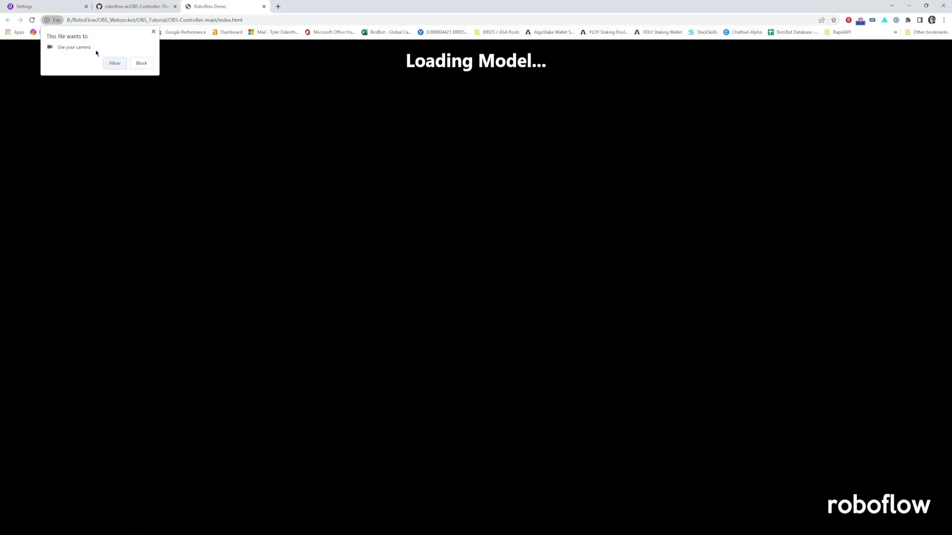
Step: Grant the Roboflow Demo page camera access and select OBS Virtual Camera as its camera
click(118, 65)
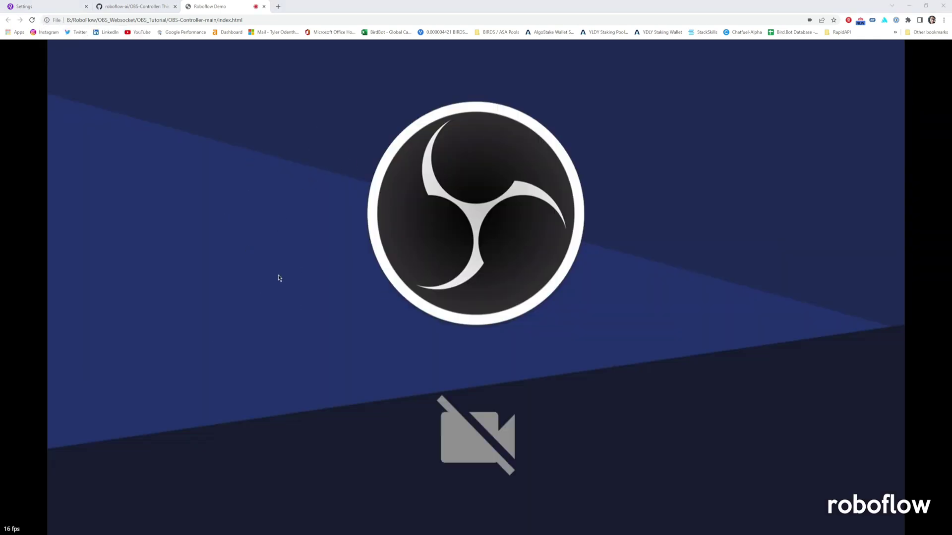
click(809, 20)
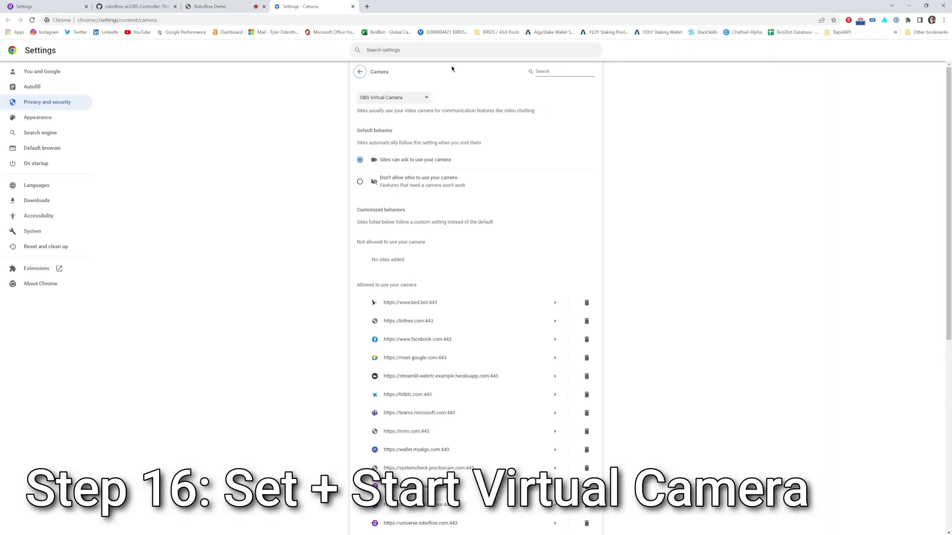
click(383, 99)
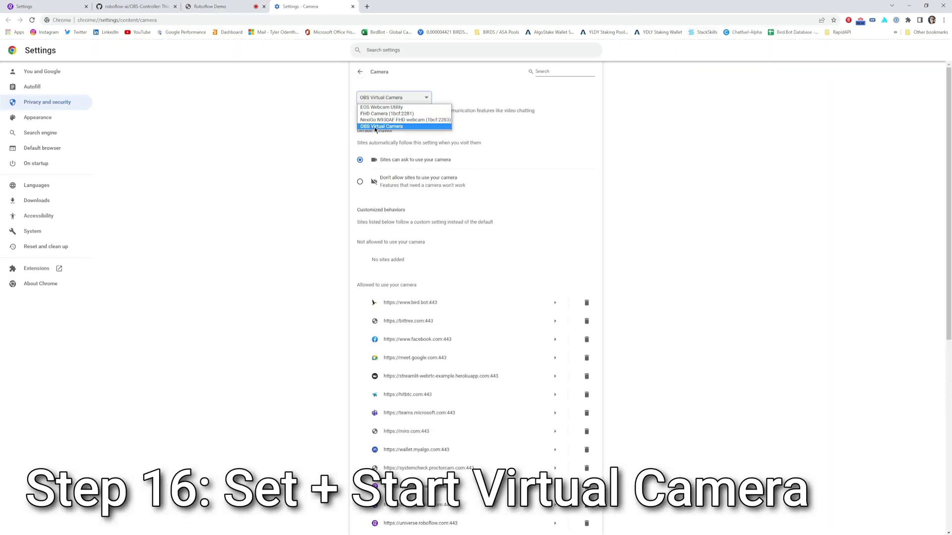
click(387, 126)
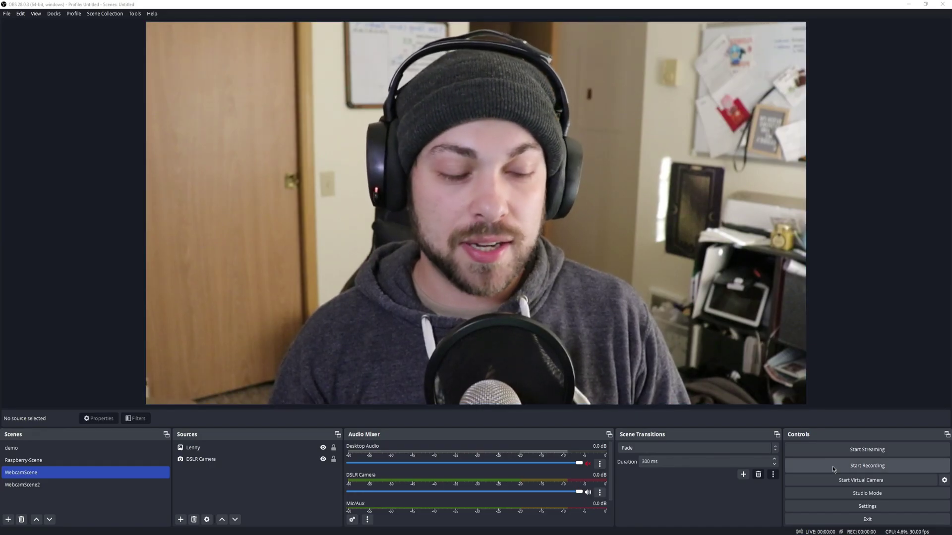
Step: Start the OBS virtual camera to feed WebcamScene's webcam into the Roboflow Demo
click(861, 480)
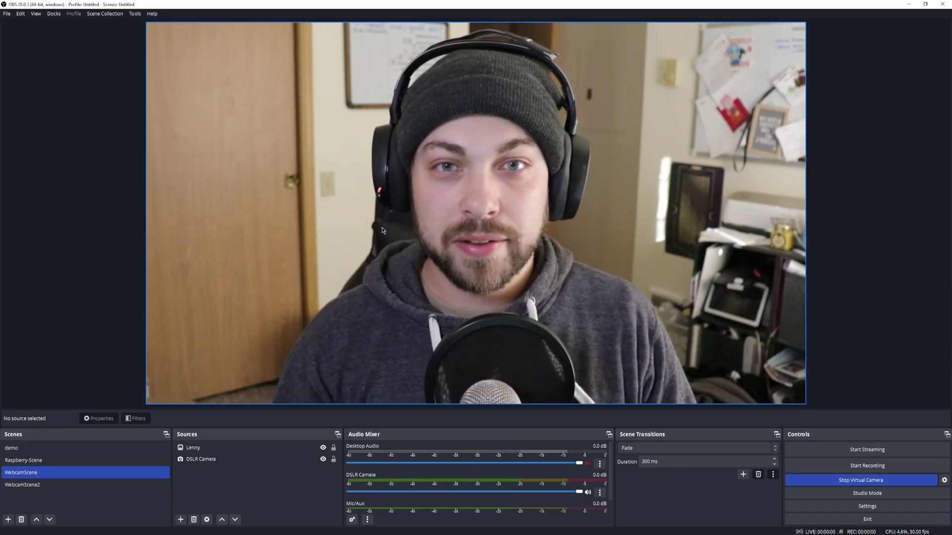